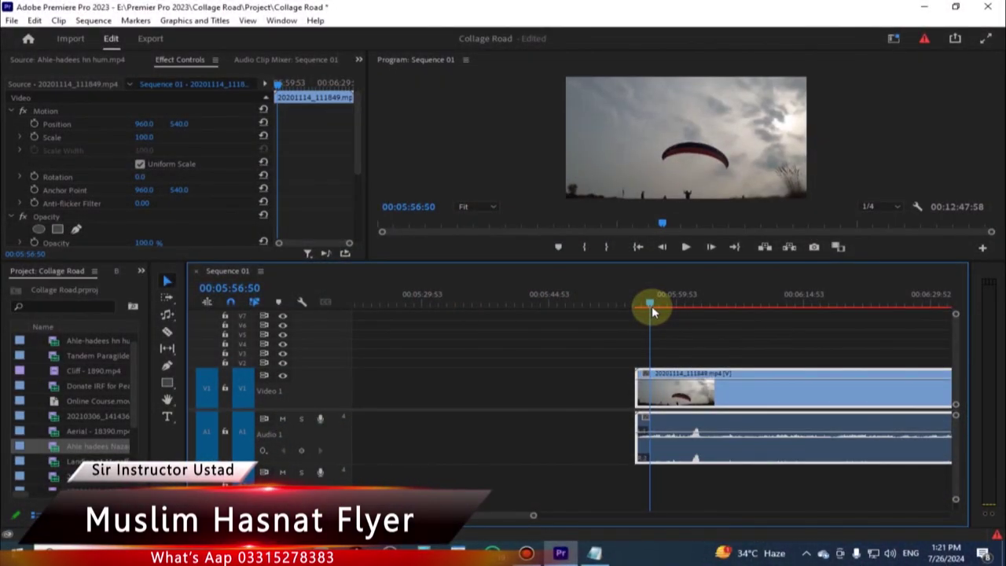
# - Scrub the playhead slightly later into the paragliding clip
pyautogui.moveTo(651, 311); pyautogui.dragTo(657, 308)
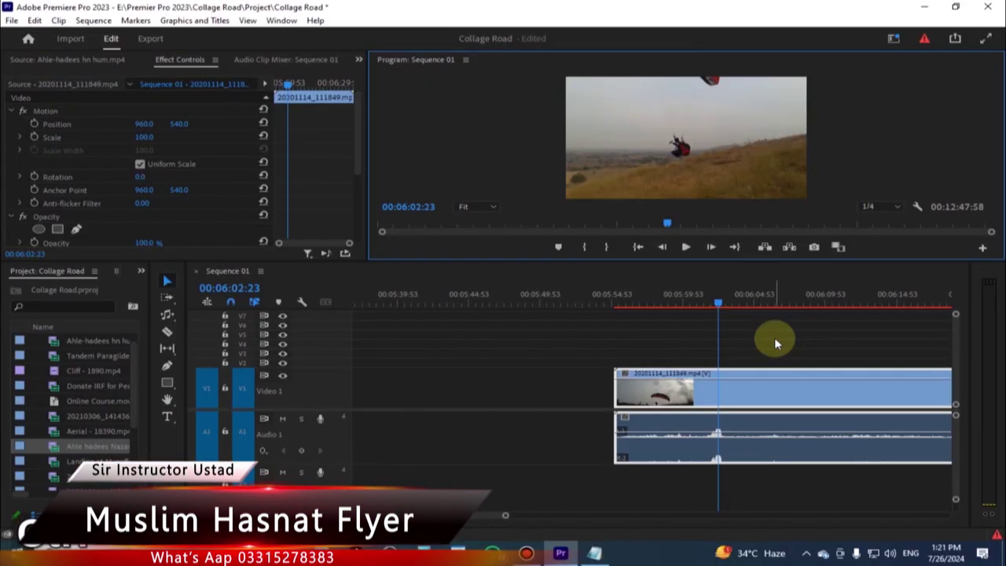
# - Zoom the timeline out and scrub back and forth through the paragliding takeoff around 05:59
pyautogui.moveTo(505, 514)
pyautogui.mouseDown()
pyautogui.moveTo(647, 536)
pyautogui.moveTo(526, 538)
pyautogui.mouseUp()
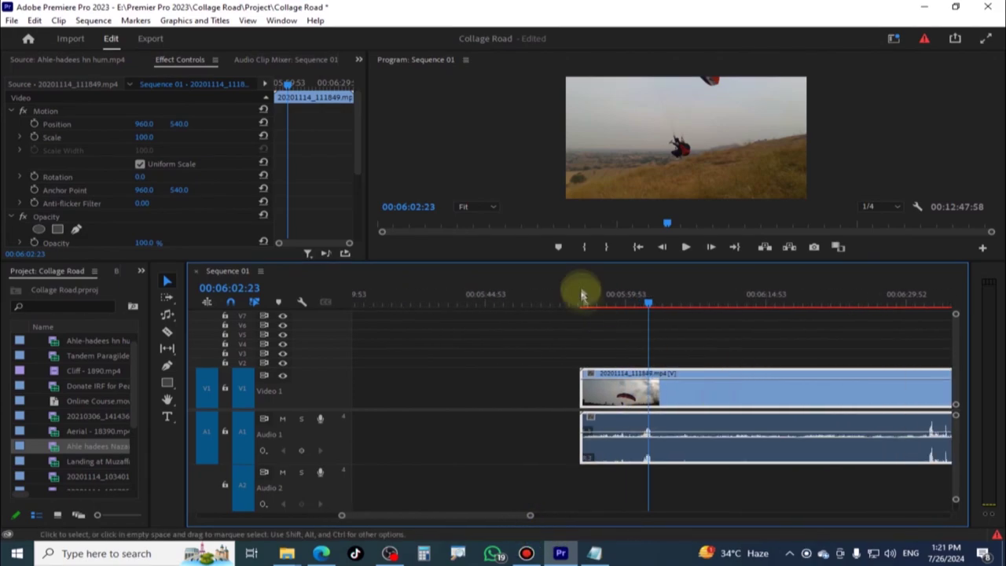
pyautogui.moveTo(612, 323); pyautogui.dragTo(626, 332)
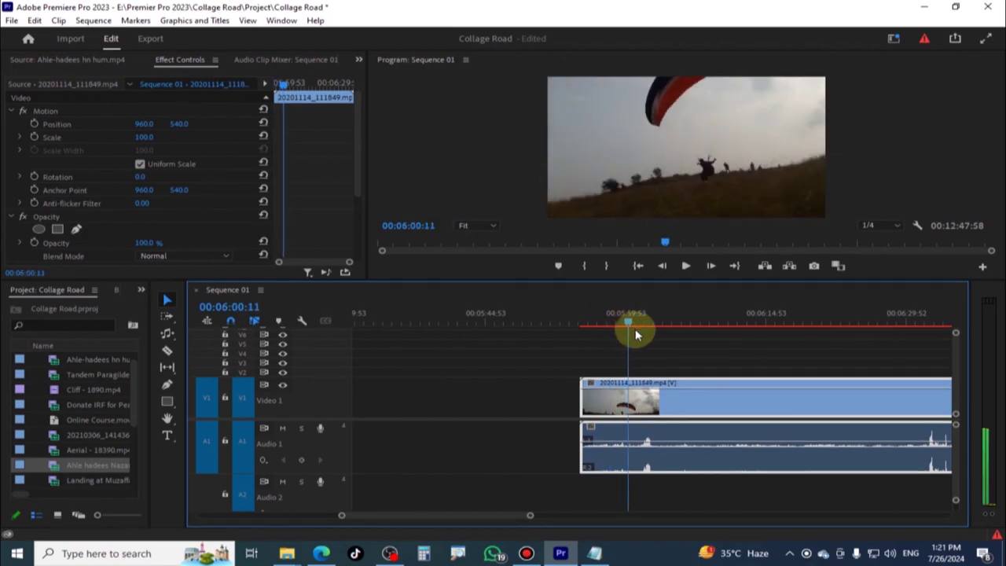
pyautogui.moveTo(626, 331)
pyautogui.mouseDown()
pyautogui.moveTo(687, 342)
pyautogui.moveTo(604, 344)
pyautogui.mouseUp()
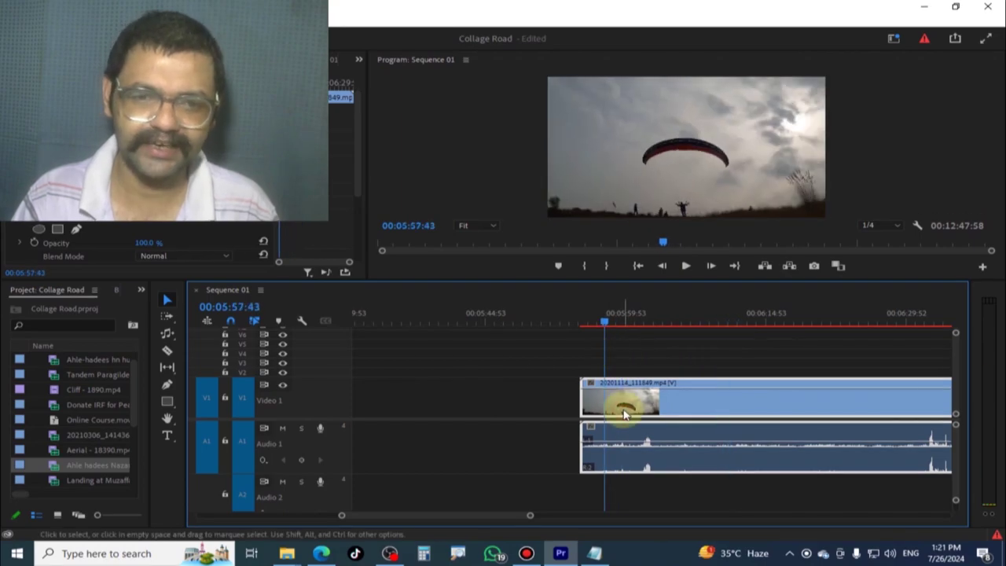
# - Enlarge the Effect Controls panel and bring the paragliding clip's Opacity down to 0%
pyautogui.click(674, 402)
pyautogui.click(174, 61)
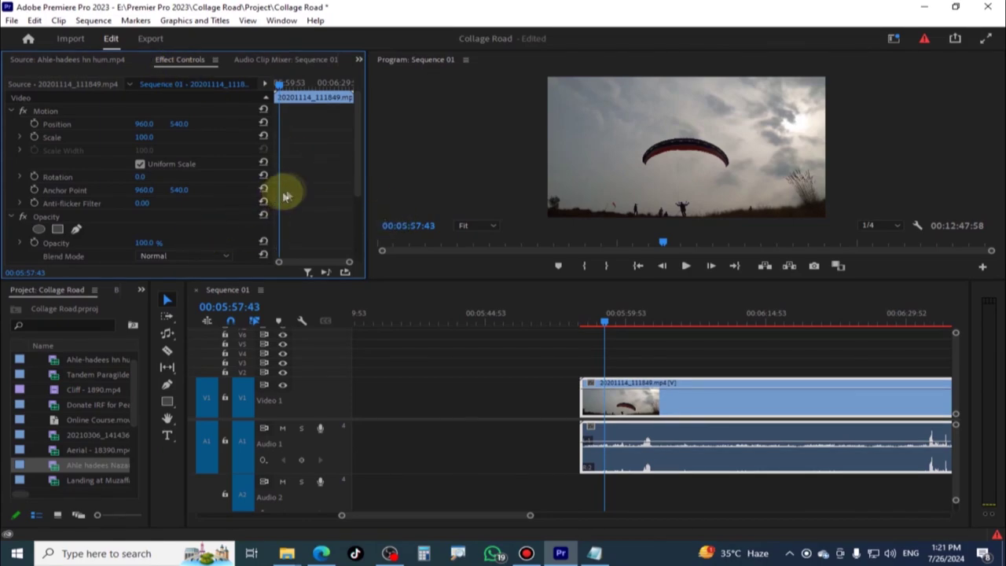
pyautogui.moveTo(365, 162); pyautogui.dragTo(660, 157)
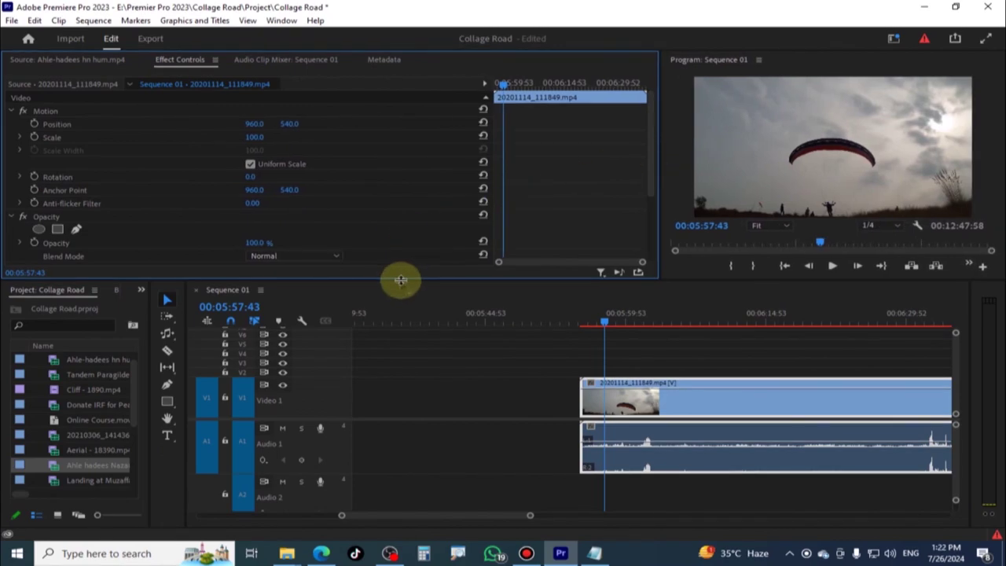
pyautogui.moveTo(401, 280); pyautogui.dragTo(393, 319)
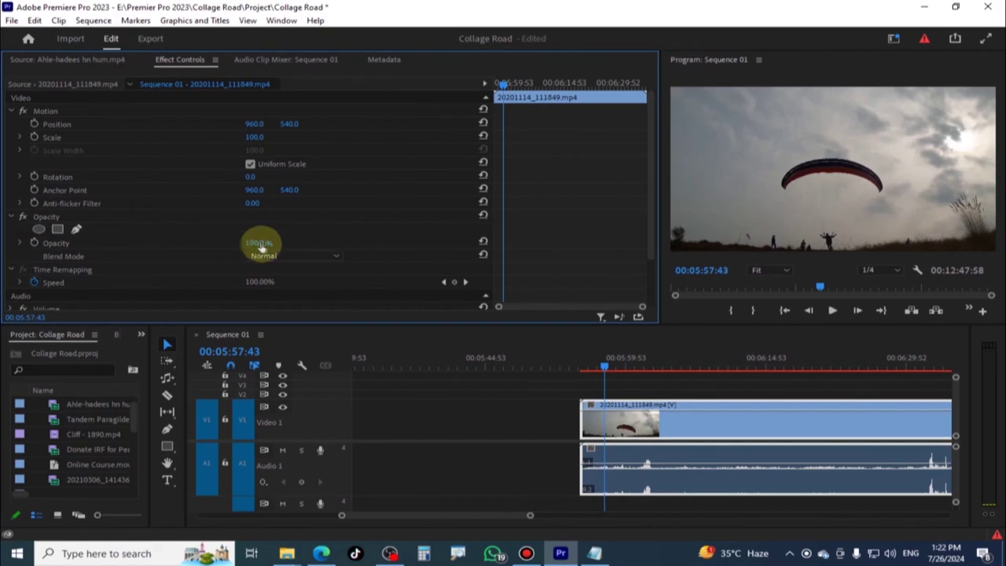
pyautogui.moveTo(262, 246); pyautogui.dragTo(147, 254)
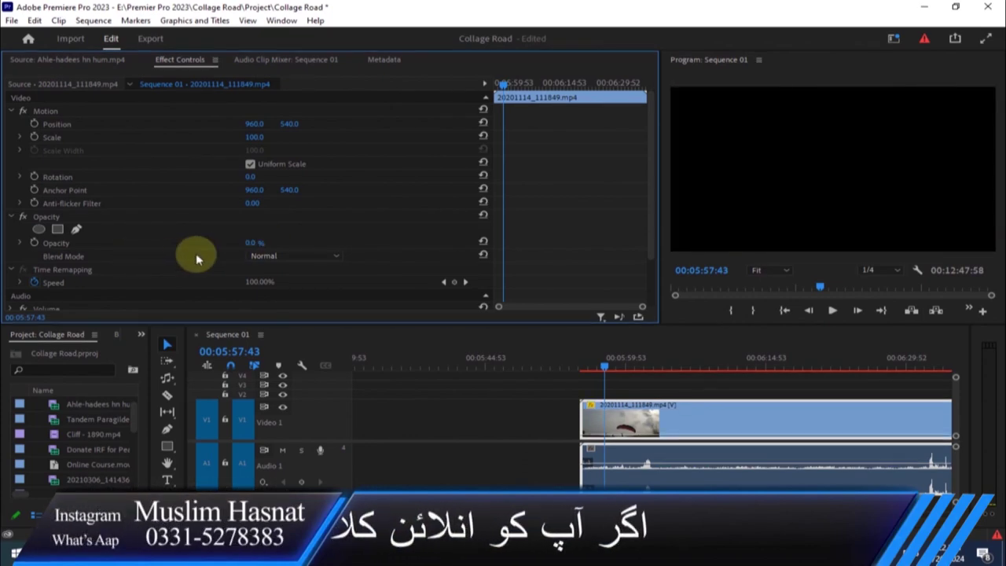
# - Enable Opacity keyframing, add a full-opacity keyframe at 05:59:17, and play back the fade-in
pyautogui.click(35, 244)
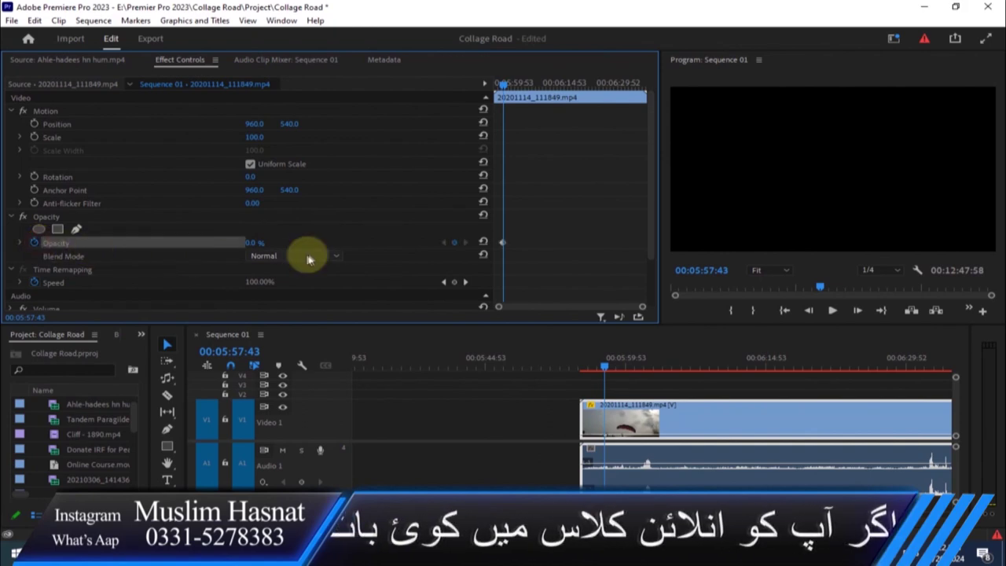
pyautogui.moveTo(609, 367); pyautogui.dragTo(618, 366)
pyautogui.moveTo(251, 242); pyautogui.dragTo(330, 242)
pyautogui.click(620, 376)
pyautogui.moveTo(622, 374); pyautogui.dragTo(604, 364)
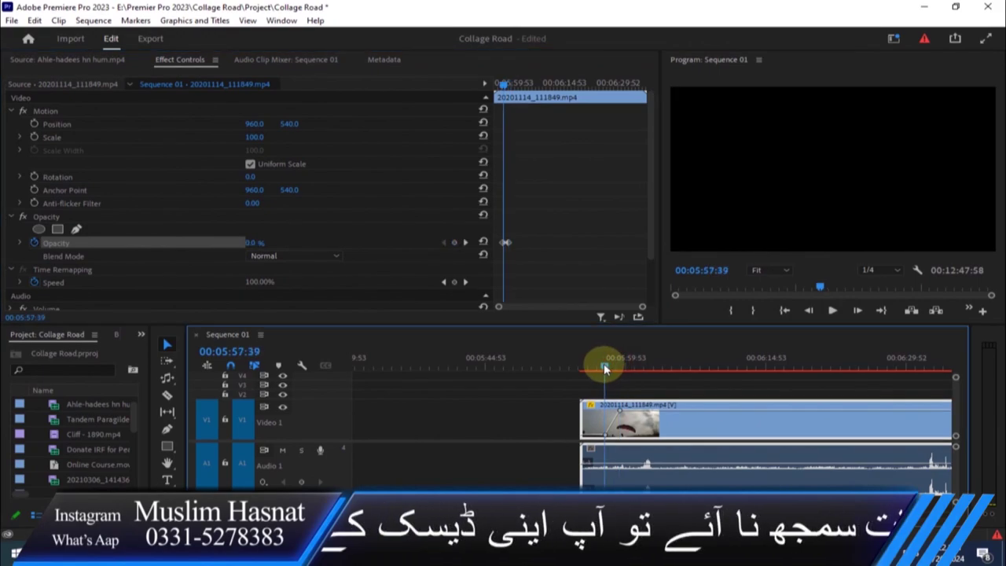
pyautogui.press('space')
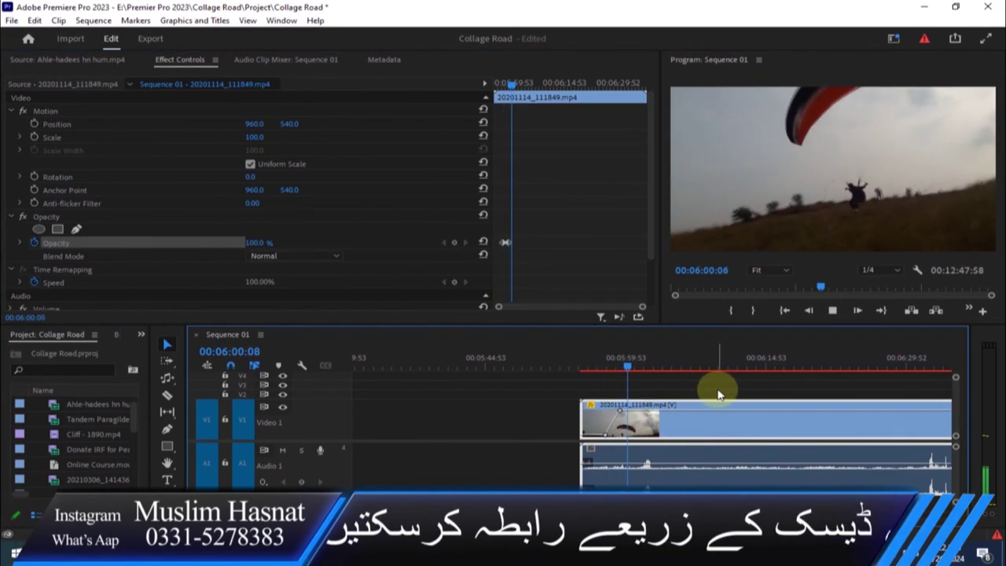
pyautogui.press('space')
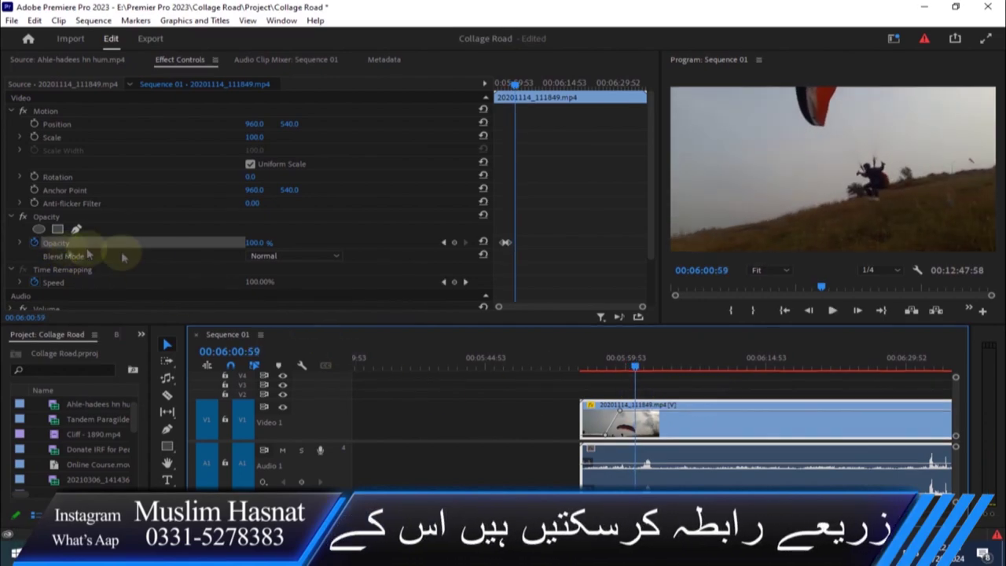
# - Add opacity keyframes of 33%, 100% at 06:04:04 and 0% at 06:08:05, then undo the fade-out
pyautogui.moveTo(258, 245); pyautogui.dragTo(227, 243)
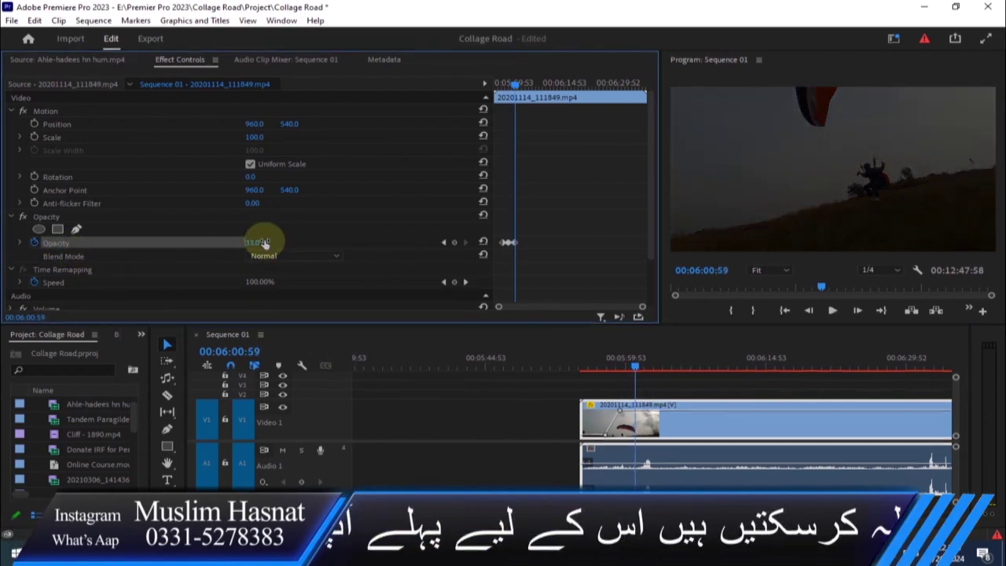
pyautogui.moveTo(640, 377); pyautogui.dragTo(664, 368)
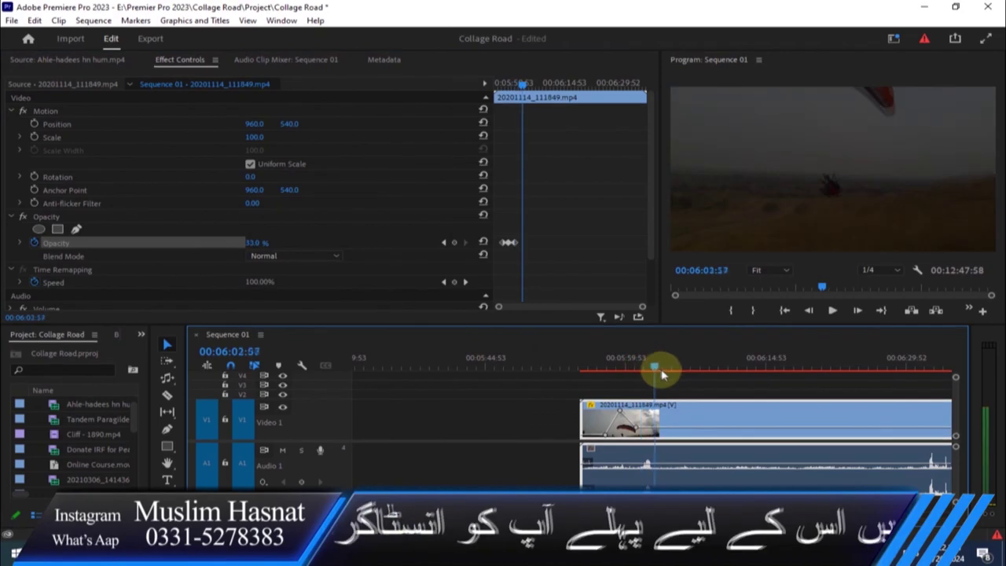
pyautogui.moveTo(257, 245); pyautogui.dragTo(482, 271)
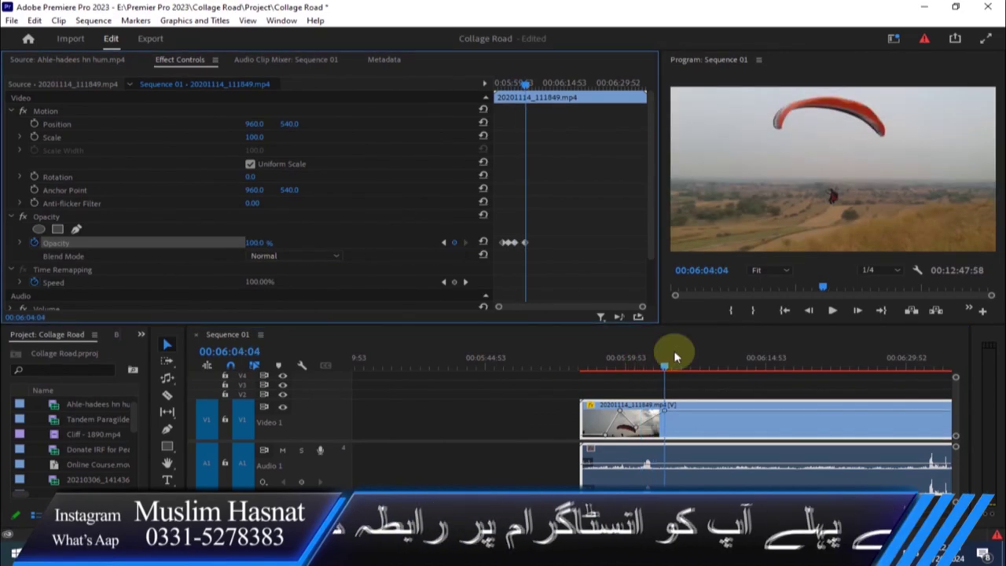
pyautogui.moveTo(664, 367); pyautogui.dragTo(701, 367)
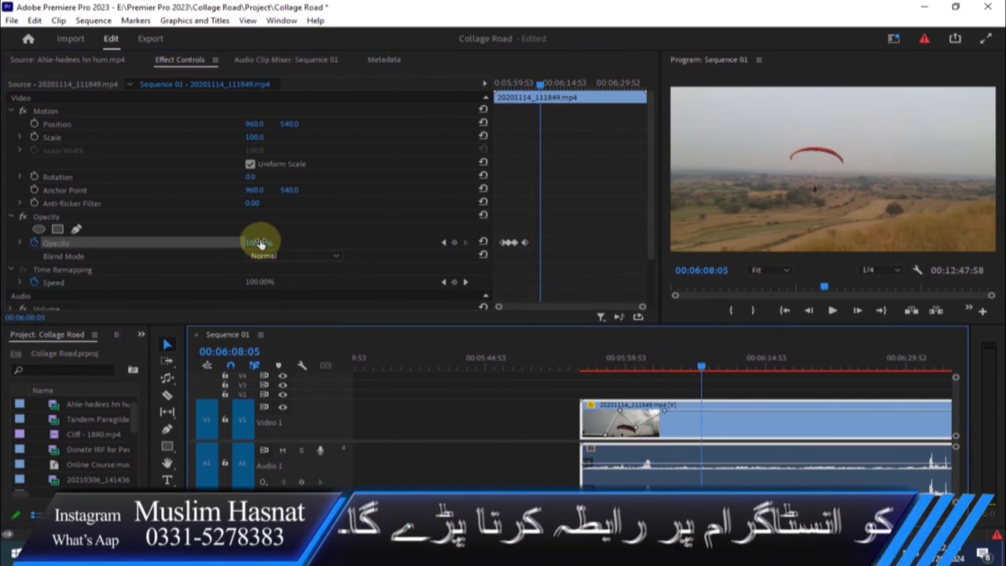
pyautogui.moveTo(258, 242); pyautogui.dragTo(165, 242)
pyautogui.hotkey('ctrl', 'z')
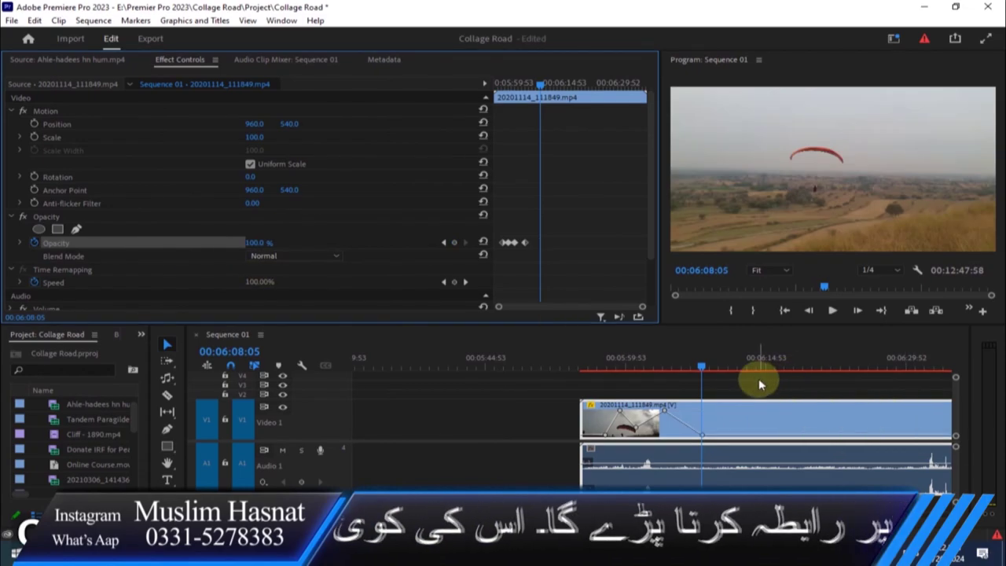
pyautogui.hotkey('ctrl', 'shift', 'z')
pyautogui.hotkey('ctrl', 'z')
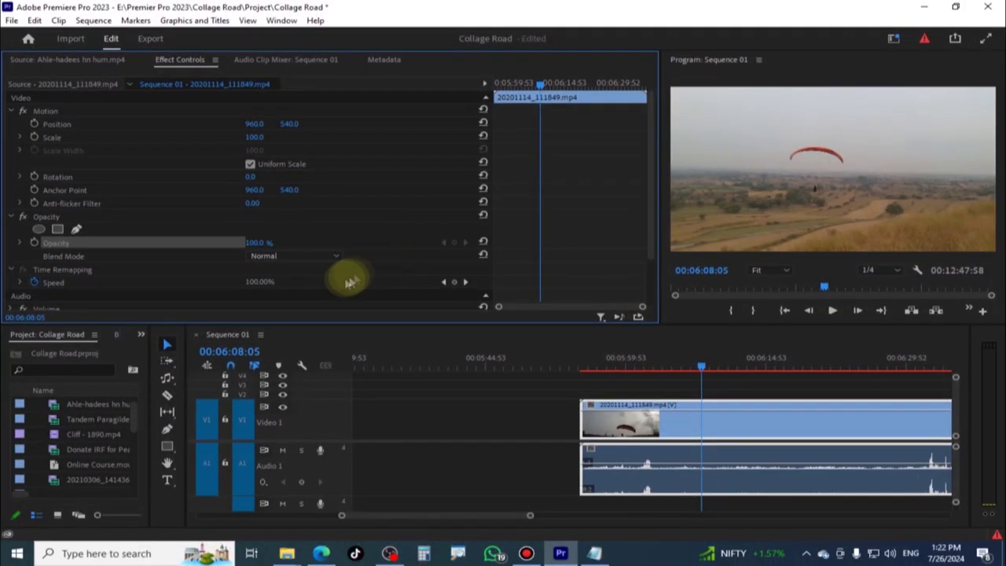
pyautogui.click(340, 259)
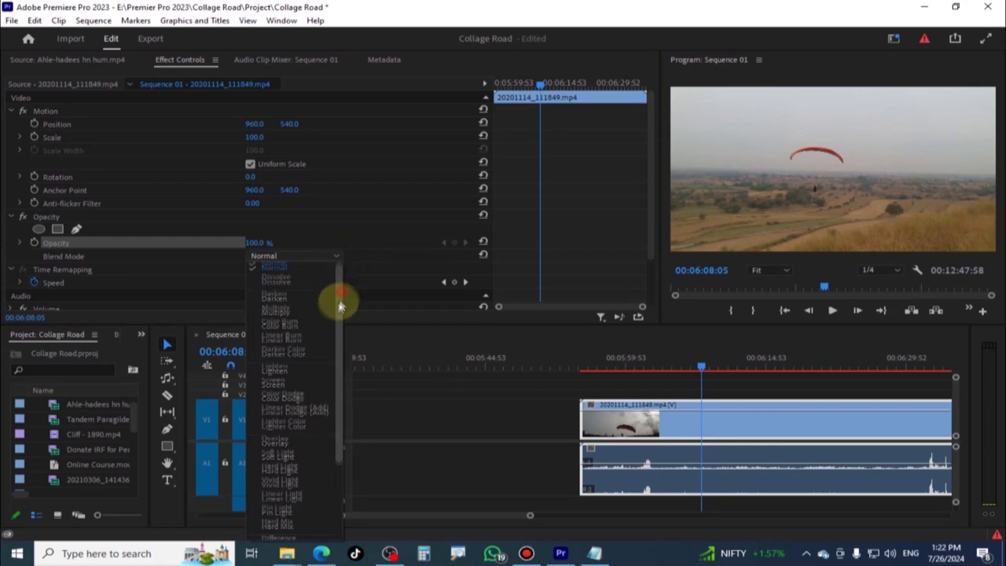
pyautogui.moveTo(339, 307)
pyautogui.mouseDown()
pyautogui.moveTo(352, 312)
pyautogui.moveTo(355, 284)
pyautogui.mouseUp()
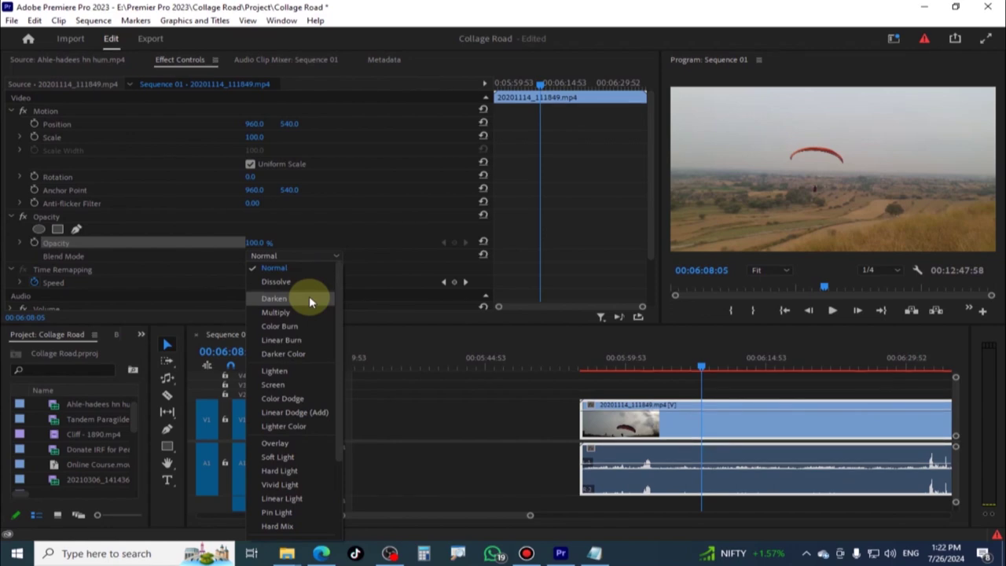
pyautogui.click(310, 299)
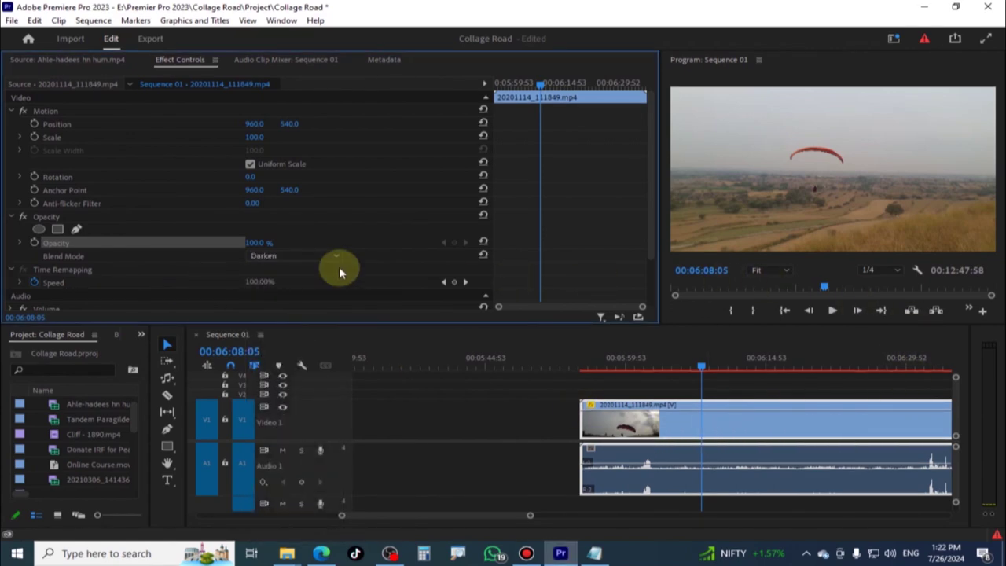
pyautogui.scroll(-1, 318, 256)
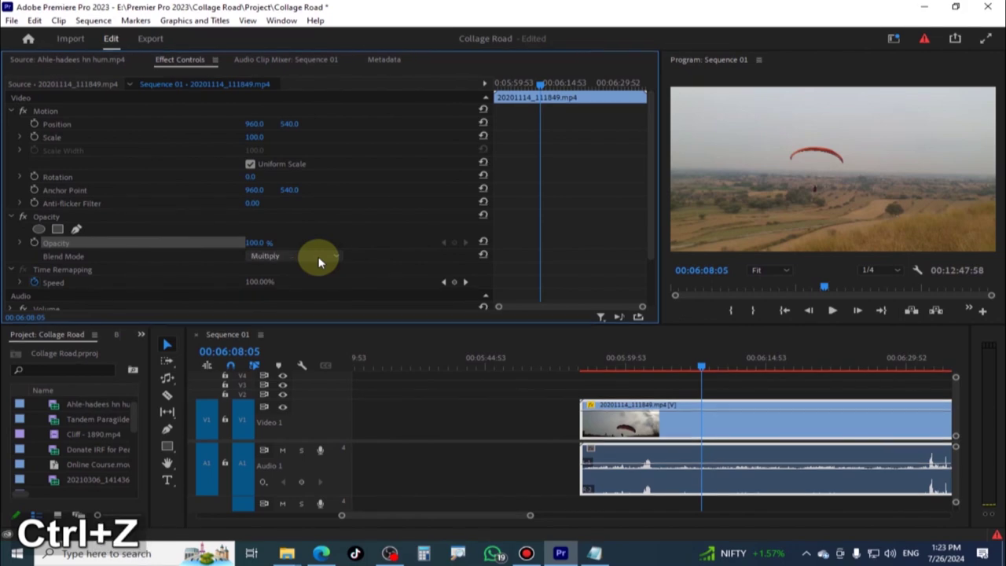
pyautogui.click(318, 259)
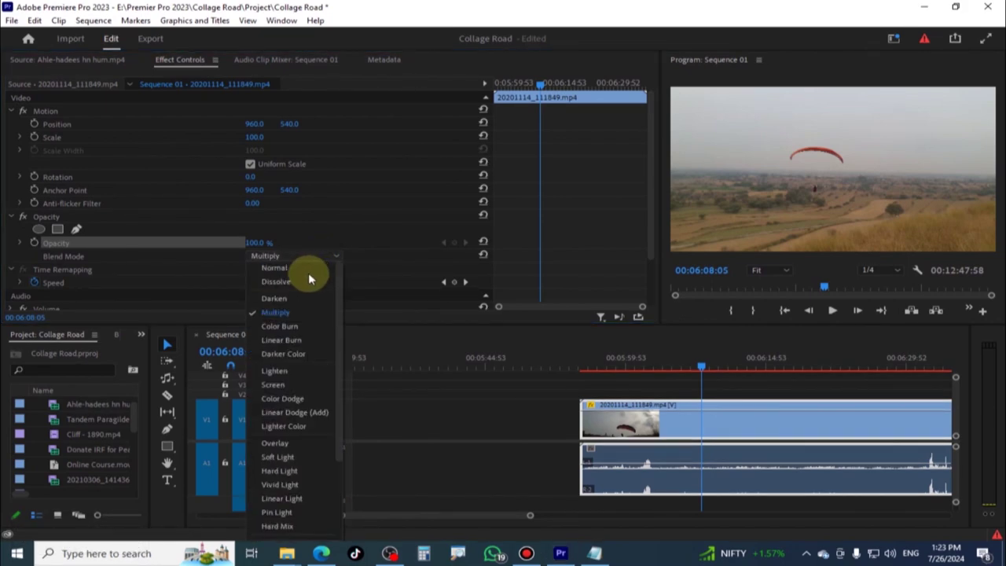
pyautogui.click(307, 272)
pyautogui.click(679, 430)
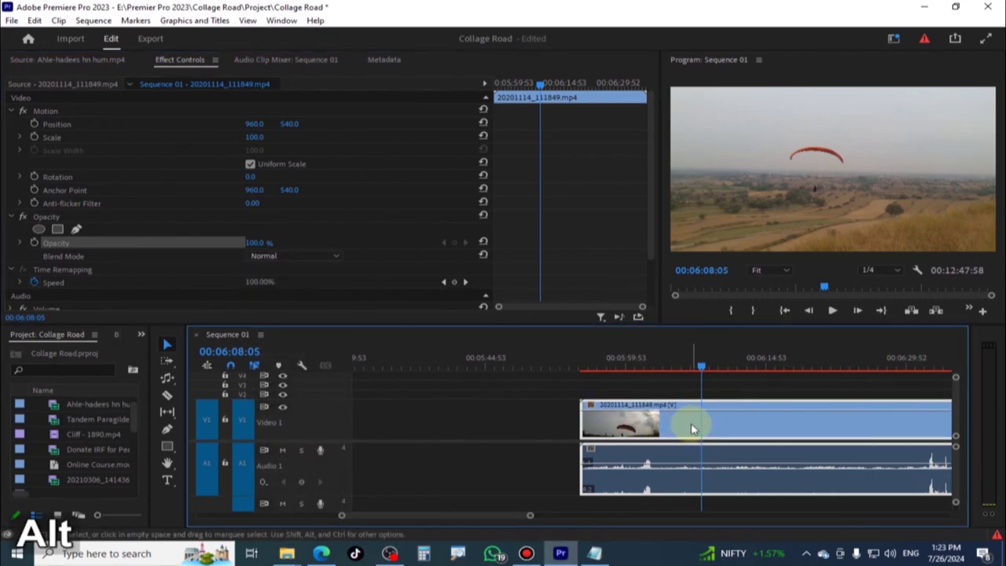
# - Copy the paragliding clip onto the track above and cycle its blend mode, settling on Screen
pyautogui.moveTo(692, 429); pyautogui.dragTo(699, 395)
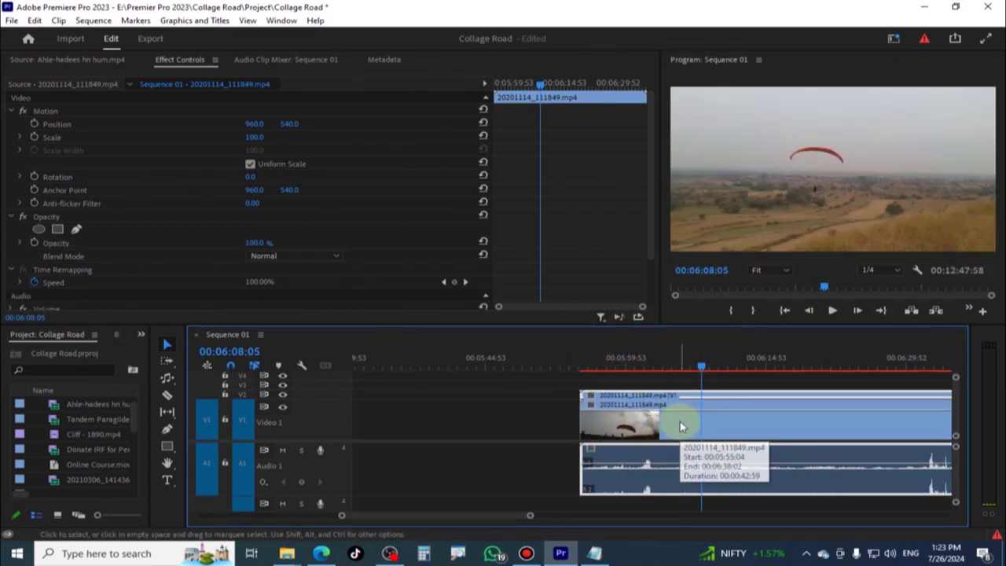
pyautogui.click(318, 256)
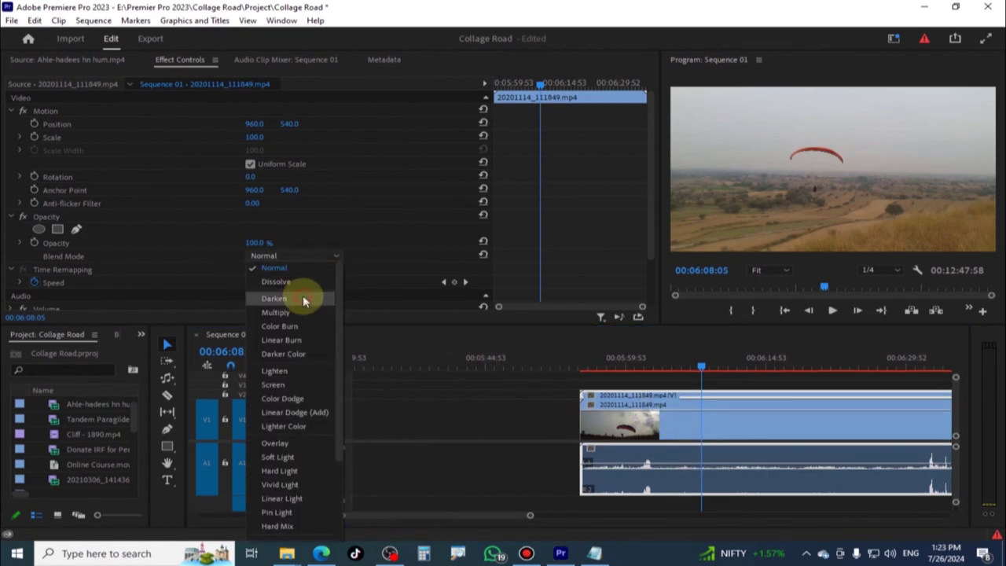
pyautogui.click(302, 299)
pyautogui.scroll(-1, 271, 258)
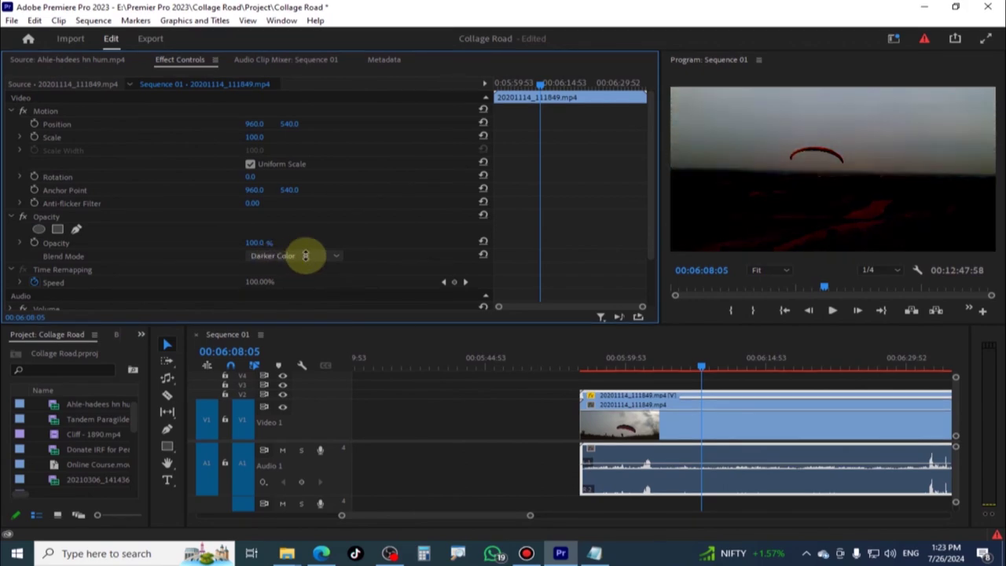
pyautogui.scroll(-1, 305, 255)
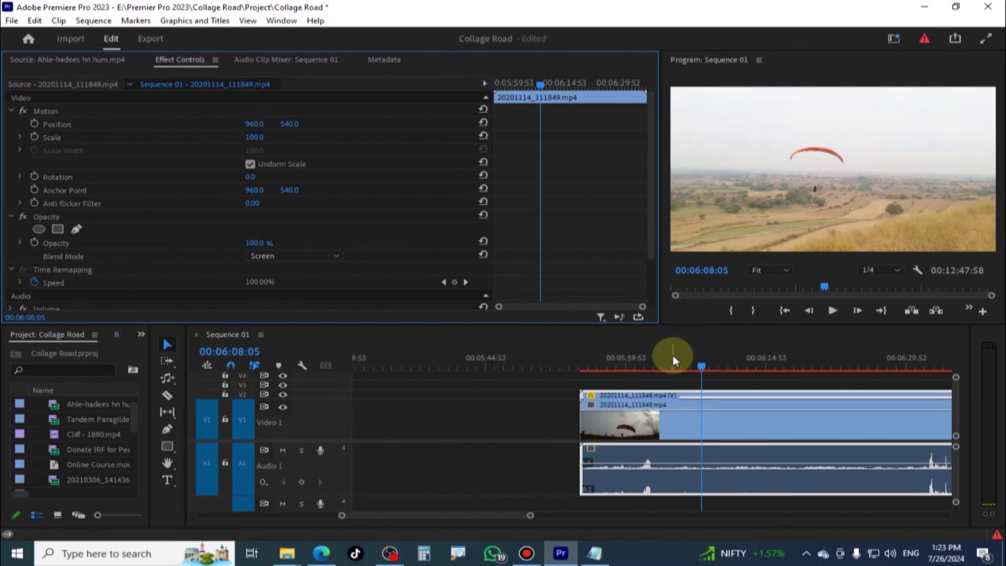
# - Return to the clip start, toggle V2's output, and resize tracks to reveal the second audio track
pyautogui.moveTo(594, 350); pyautogui.dragTo(587, 351)
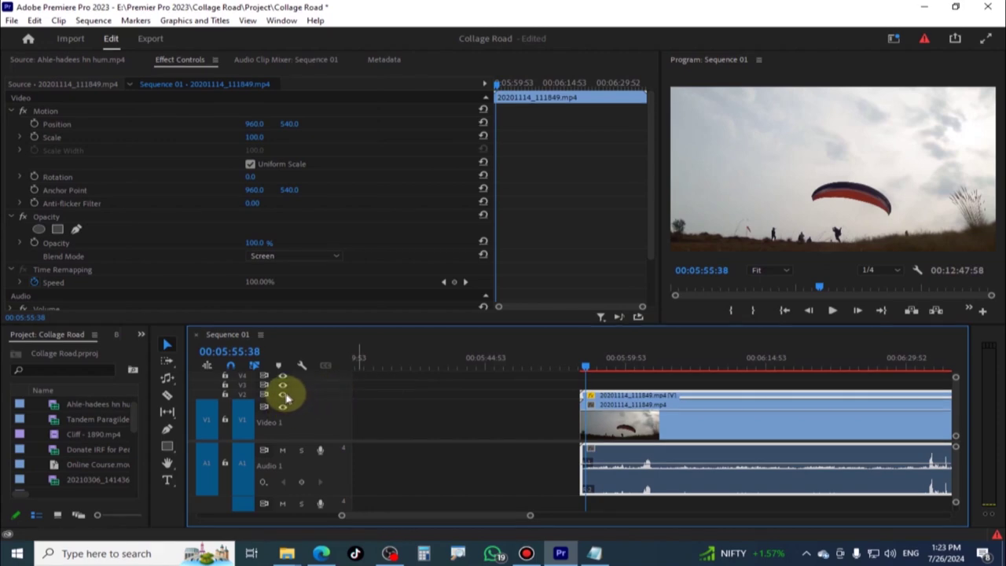
pyautogui.click(283, 394)
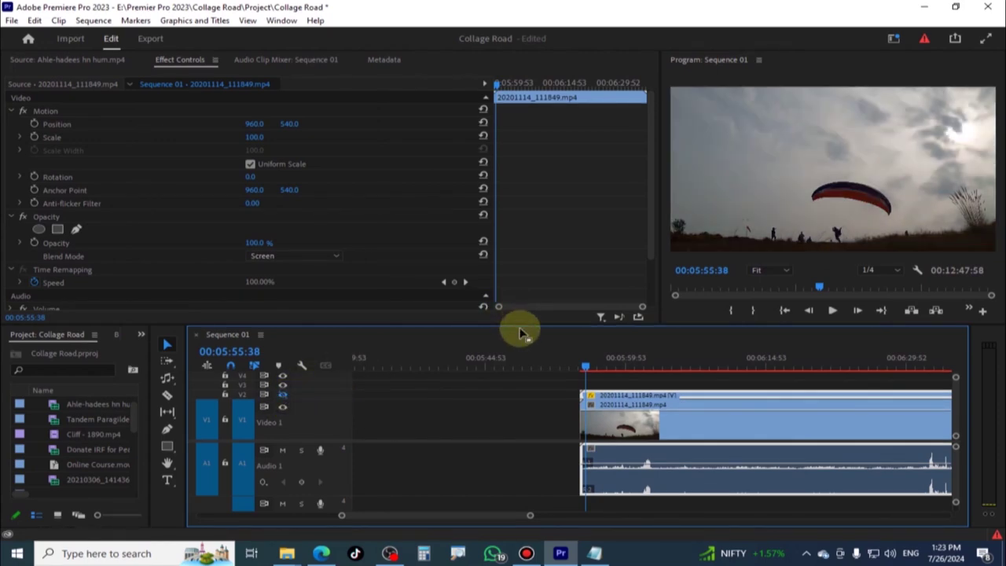
pyautogui.scroll(3, 310, 391)
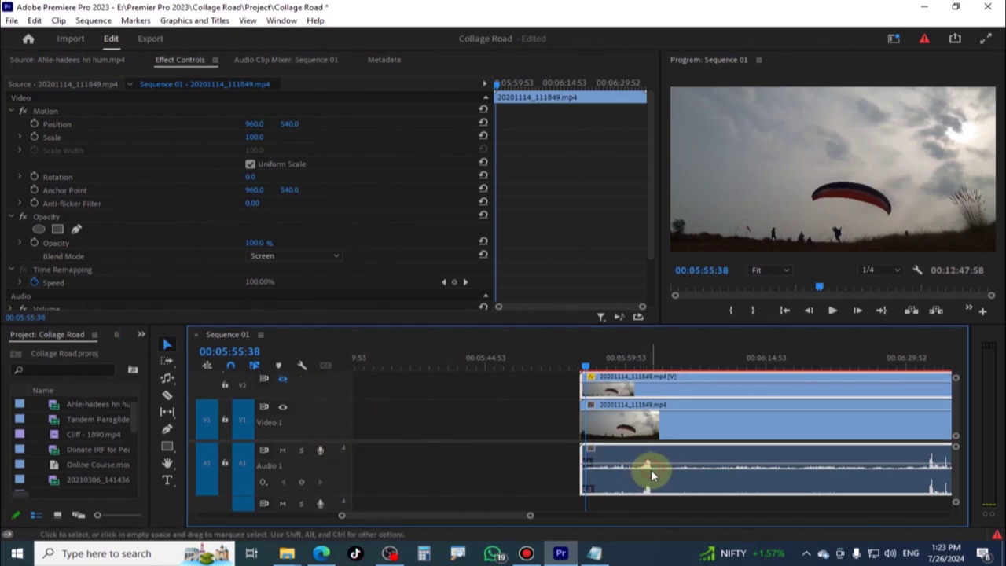
pyautogui.scroll(-2, 315, 472)
pyautogui.scroll(-1, 314, 472)
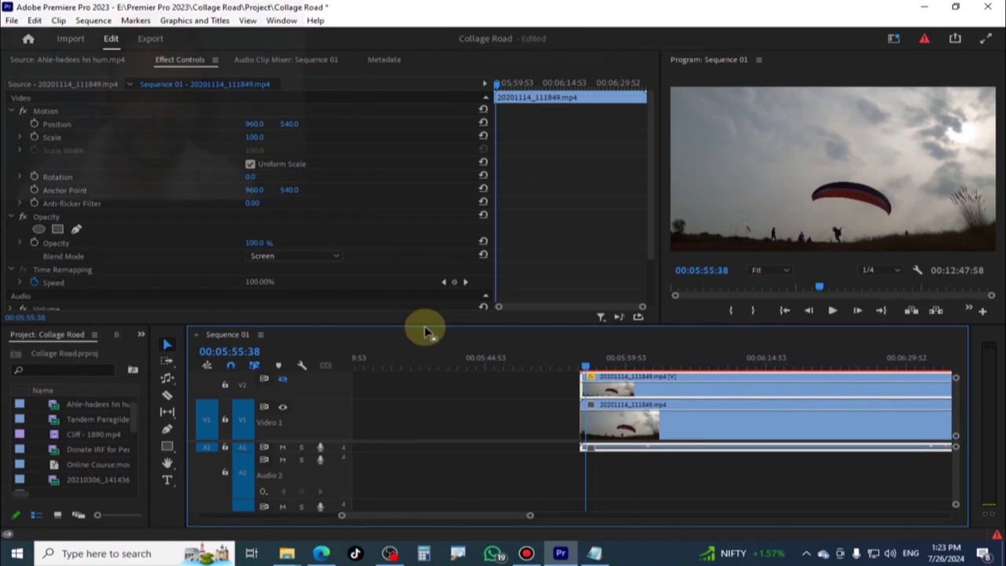
pyautogui.moveTo(424, 330); pyautogui.dragTo(390, 403)
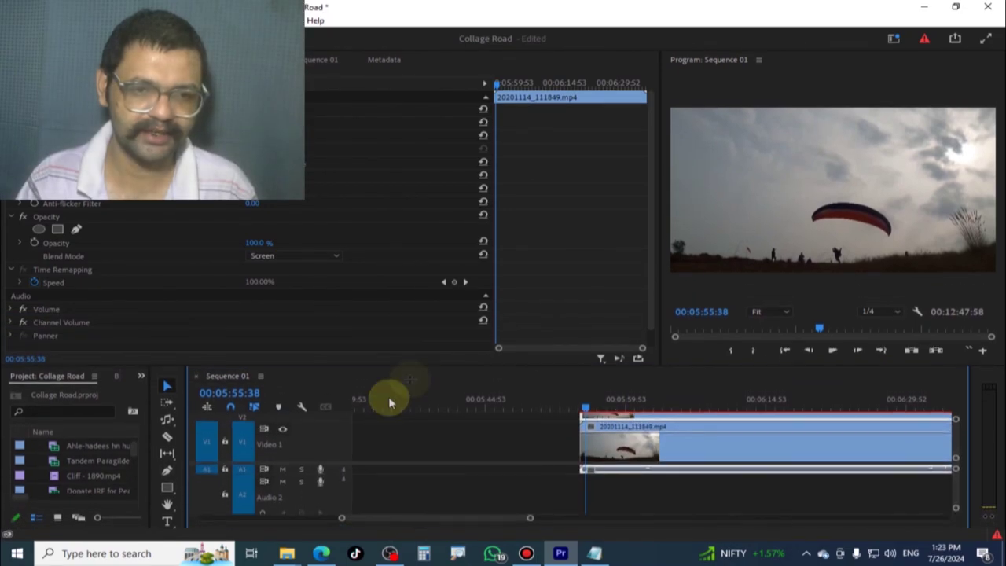
# - Alt-drag a copy of the paragliding clip onto V2, enlarge the Timeline, and select the V1 original
pyautogui.press('alt')
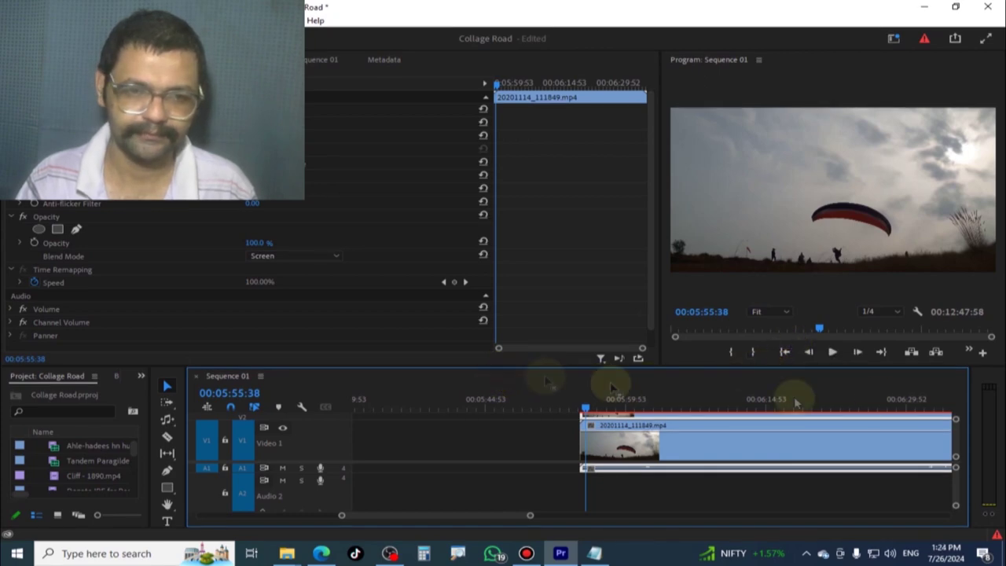
pyautogui.moveTo(958, 444); pyautogui.dragTo(958, 438)
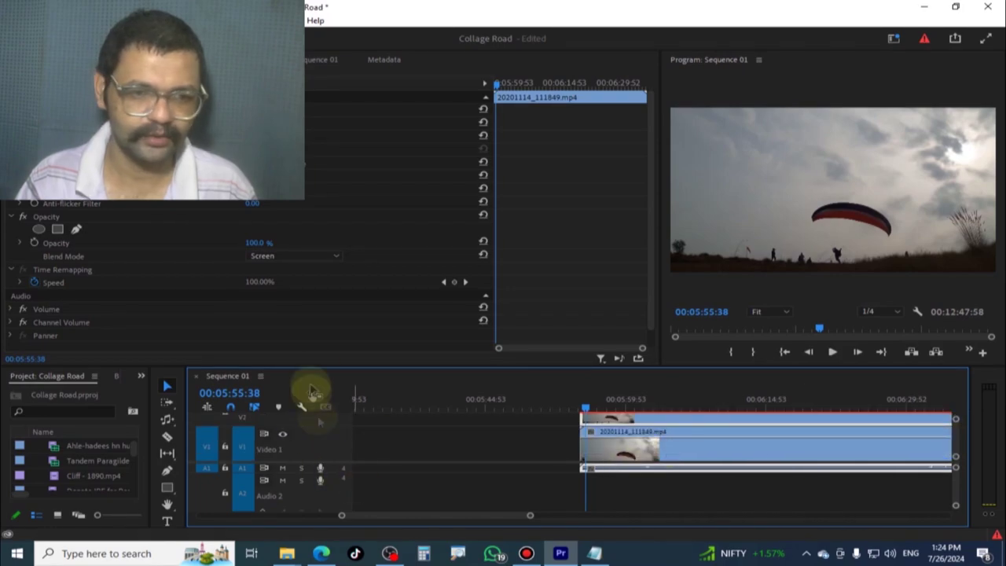
pyautogui.moveTo(320, 365); pyautogui.dragTo(336, 298)
pyautogui.click(650, 423)
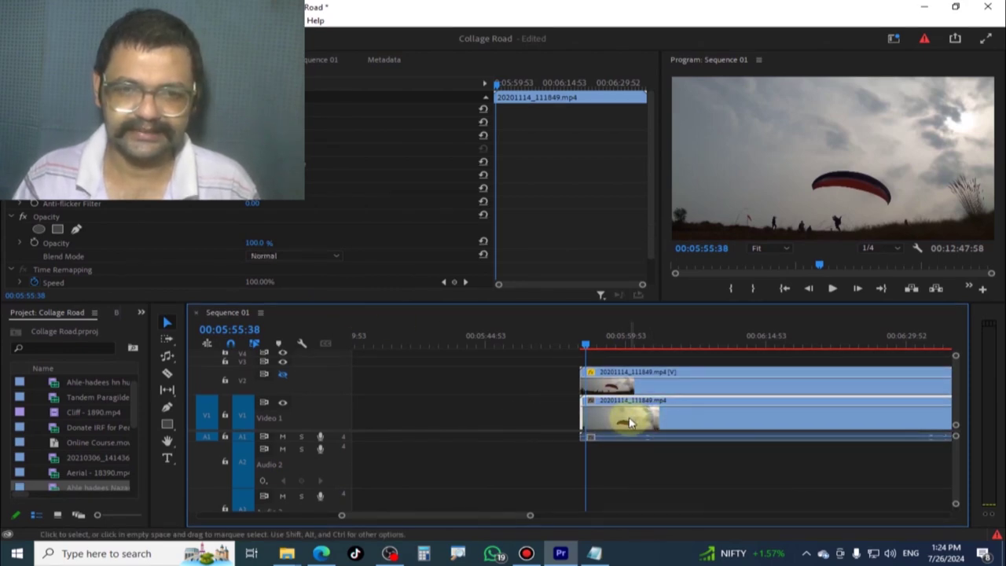
pyautogui.click(632, 383)
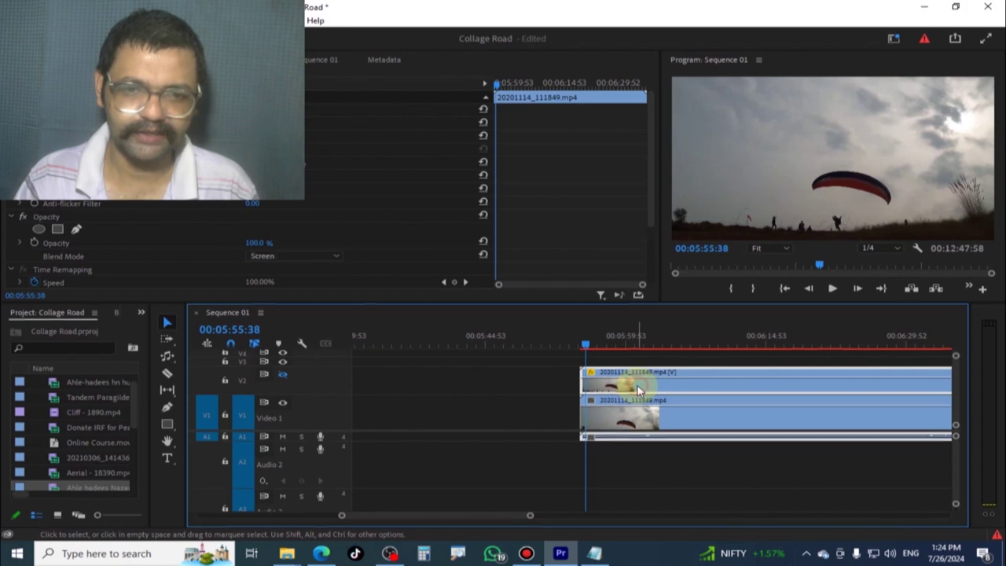
pyautogui.moveTo(594, 339); pyautogui.dragTo(605, 349)
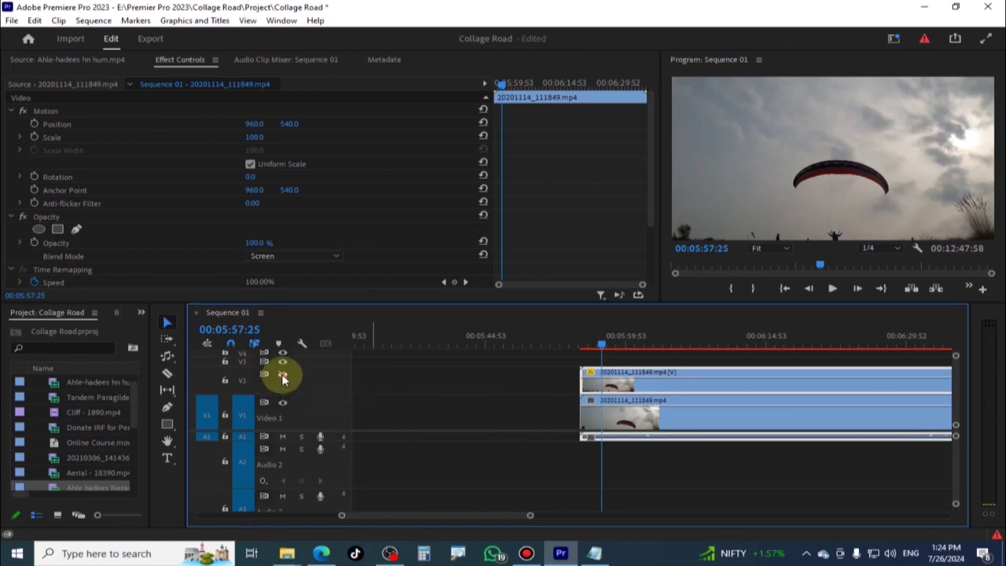
pyautogui.click(283, 375)
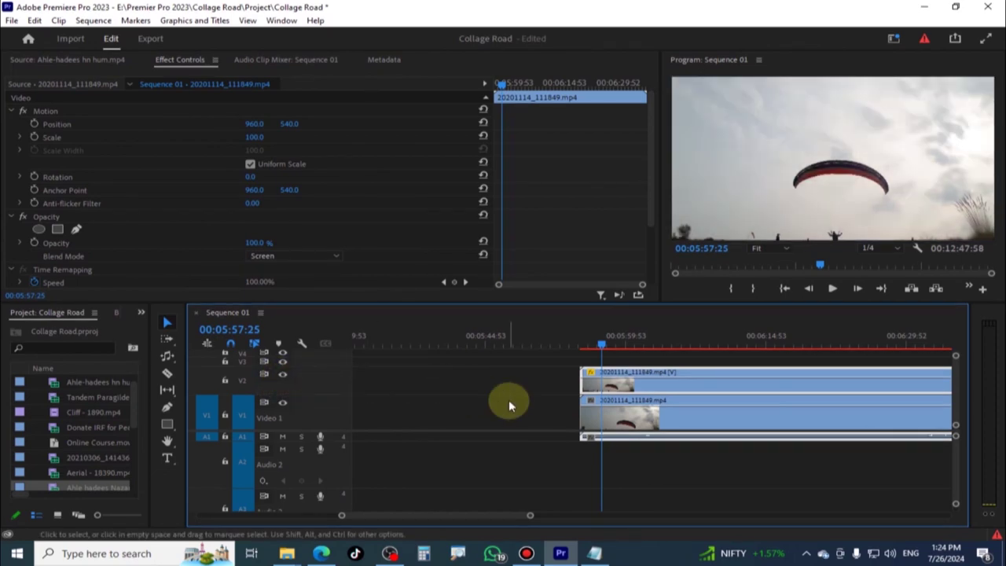
pyautogui.moveTo(603, 345); pyautogui.dragTo(660, 351)
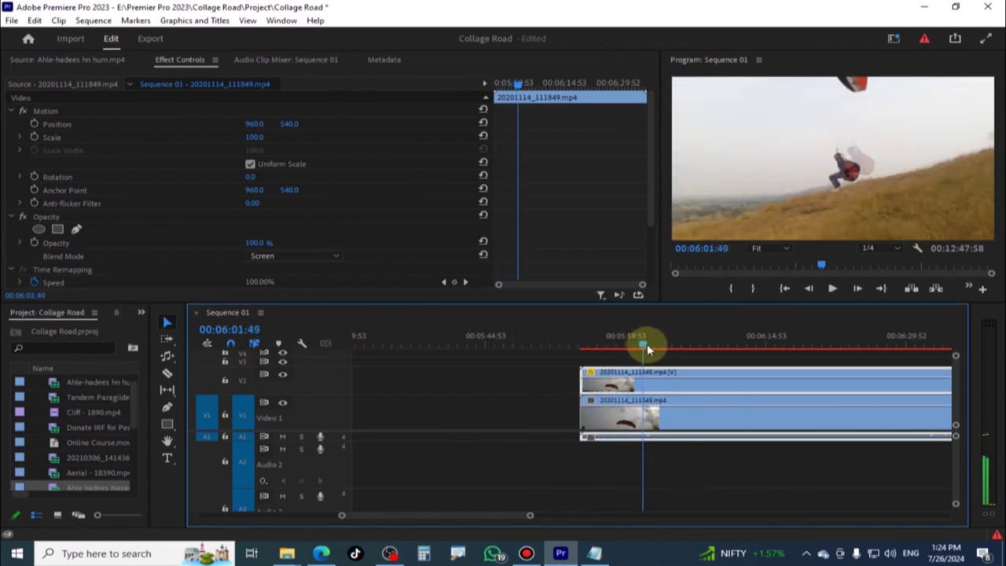
pyautogui.moveTo(686, 355)
pyautogui.mouseDown()
pyautogui.moveTo(753, 359)
pyautogui.moveTo(582, 397)
pyautogui.mouseUp()
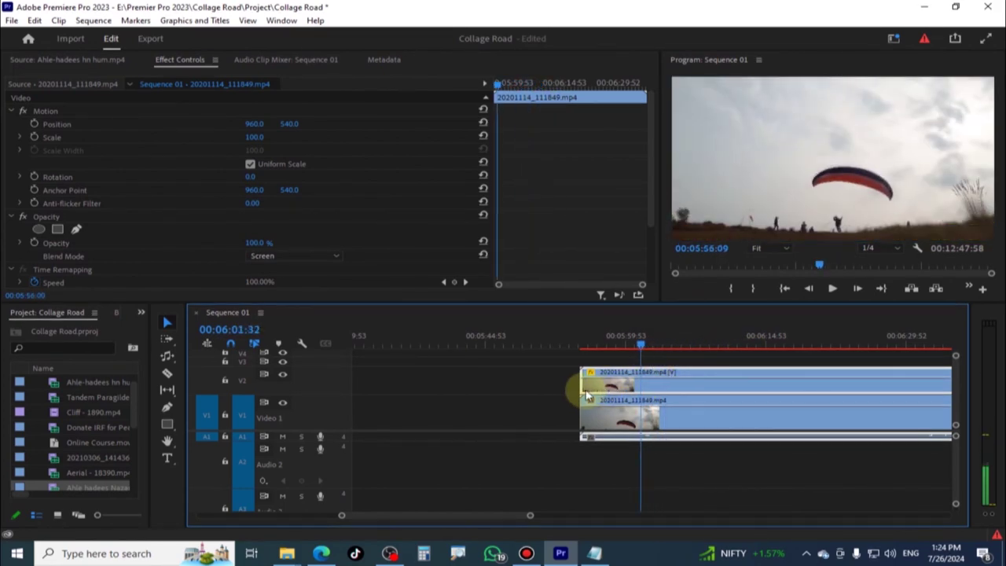
pyautogui.press('space')
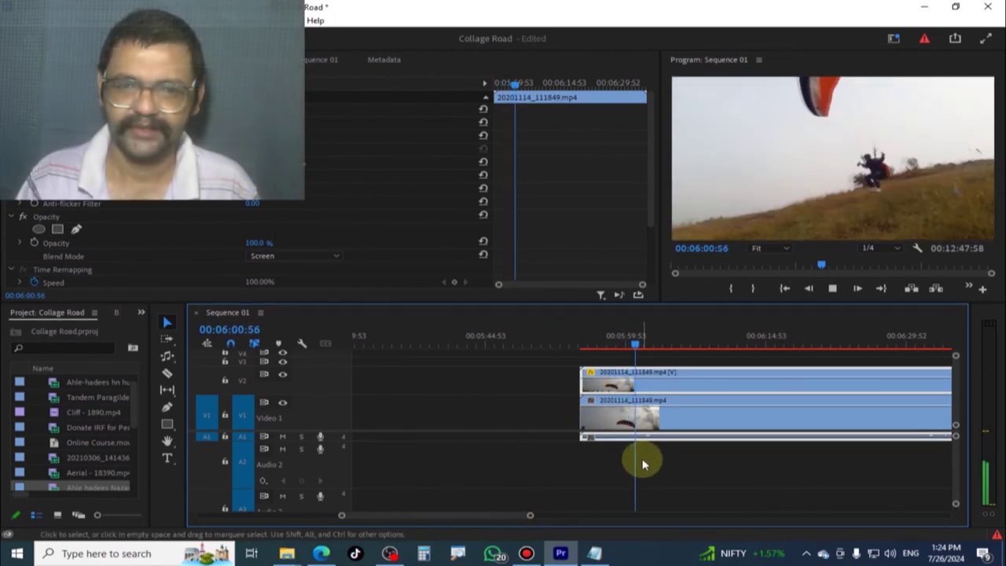
pyautogui.press('space')
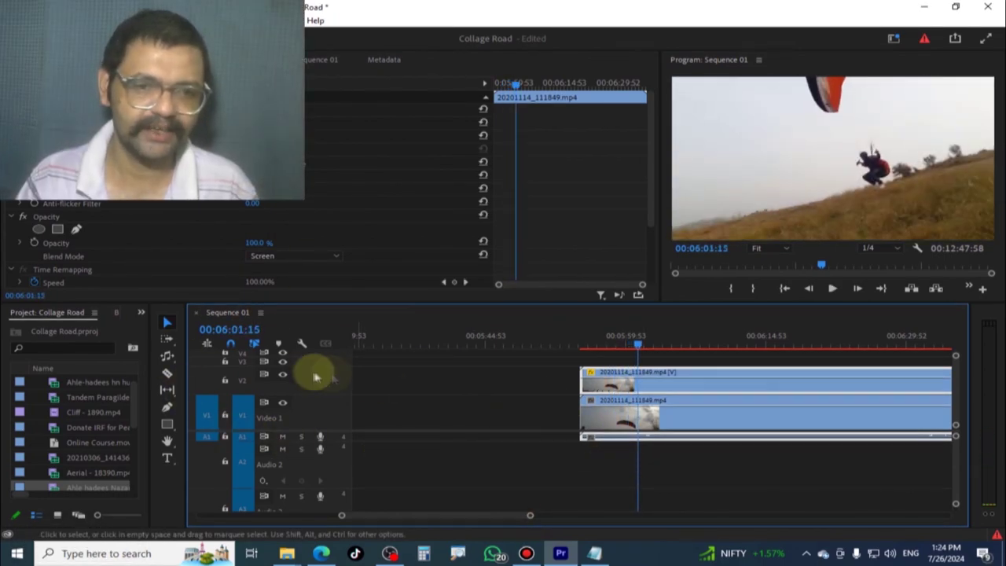
pyautogui.click(283, 374)
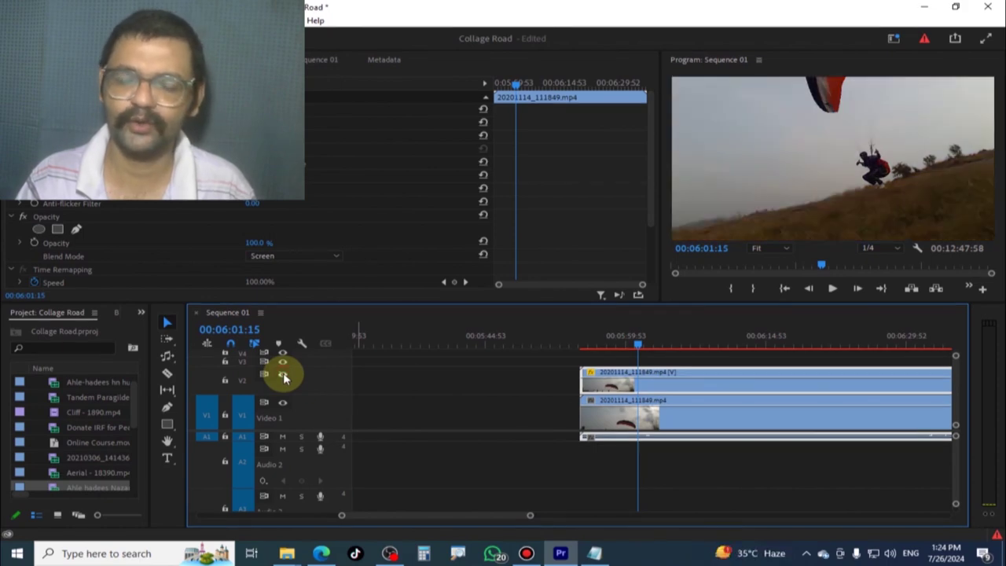
pyautogui.click(283, 374)
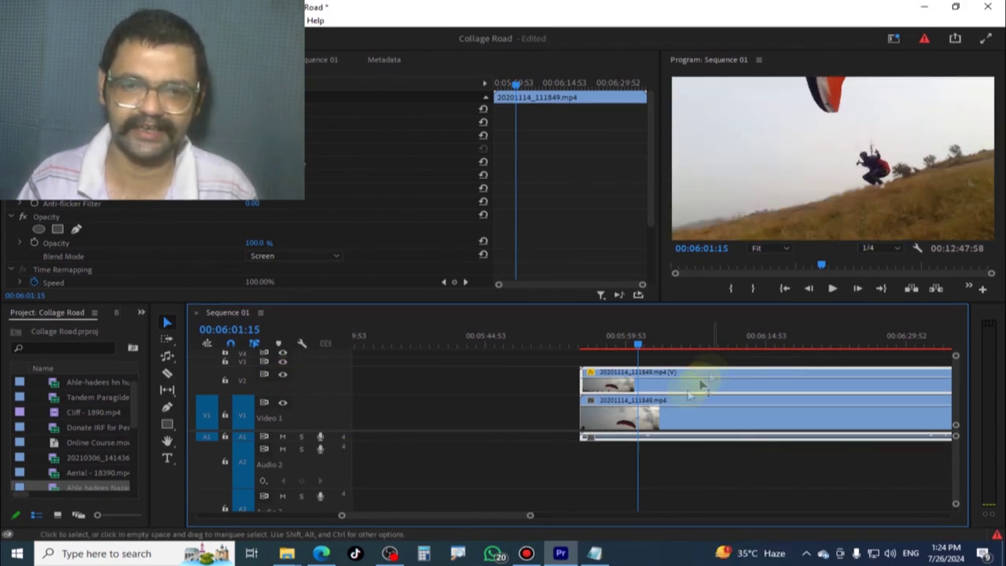
pyautogui.moveTo(662, 423); pyautogui.dragTo(655, 423)
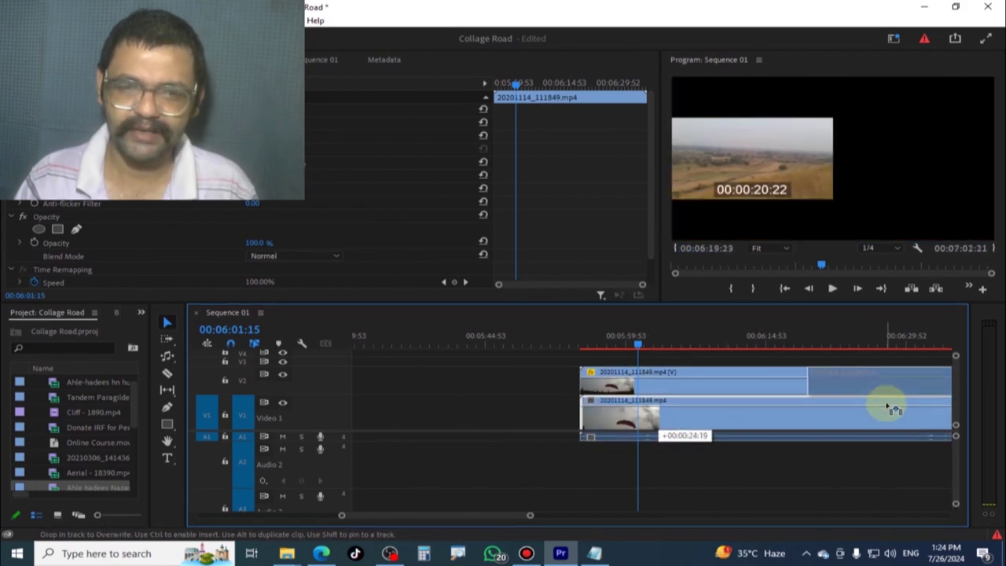
pyautogui.moveTo(656, 422); pyautogui.dragTo(864, 409)
pyautogui.moveTo(651, 338); pyautogui.dragTo(643, 366)
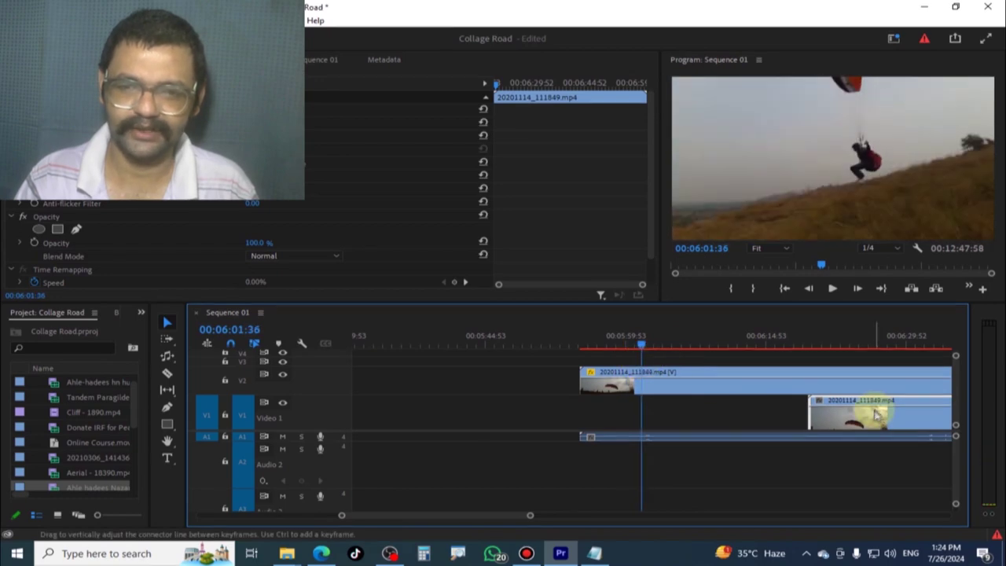
pyautogui.moveTo(876, 416); pyautogui.dragTo(646, 422)
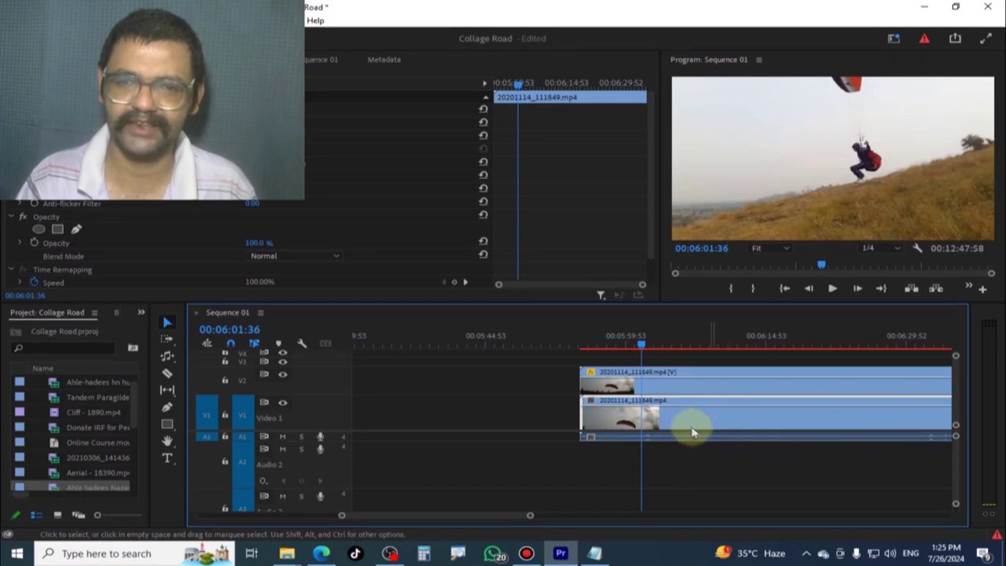
pyautogui.moveTo(671, 427); pyautogui.dragTo(660, 424)
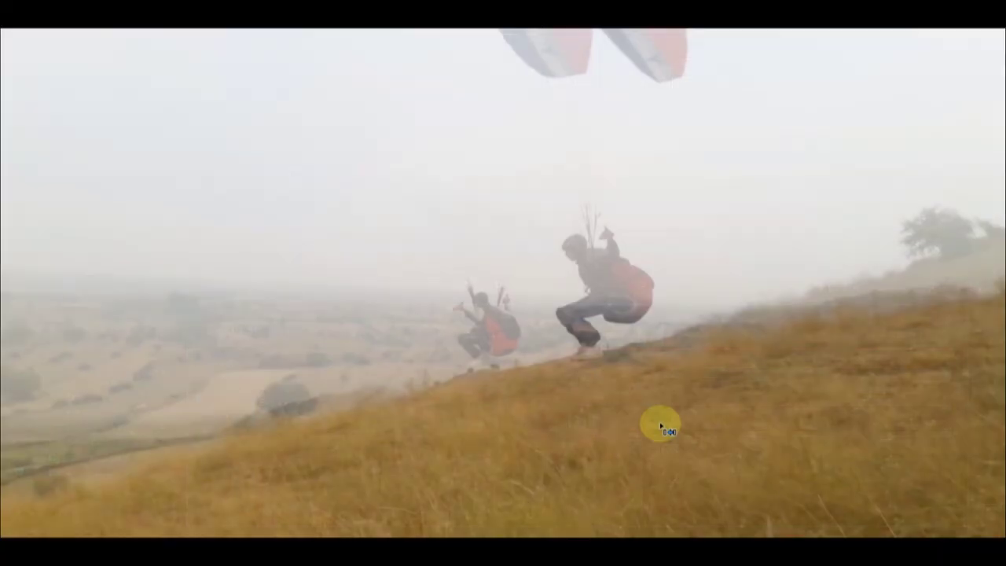
pyautogui.press('space')
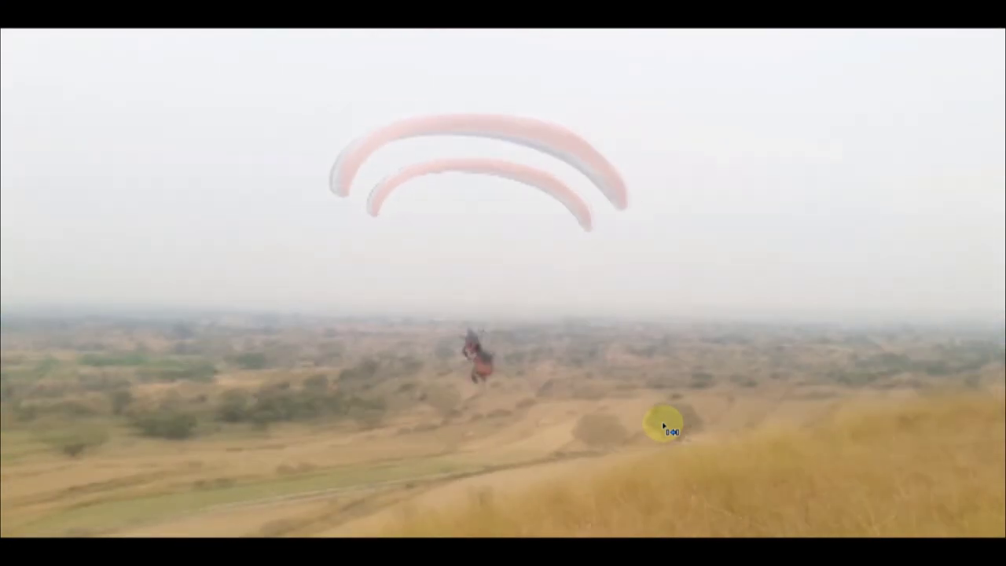
pyautogui.press('ctrl')
pyautogui.hotkey('ctrl', '`')
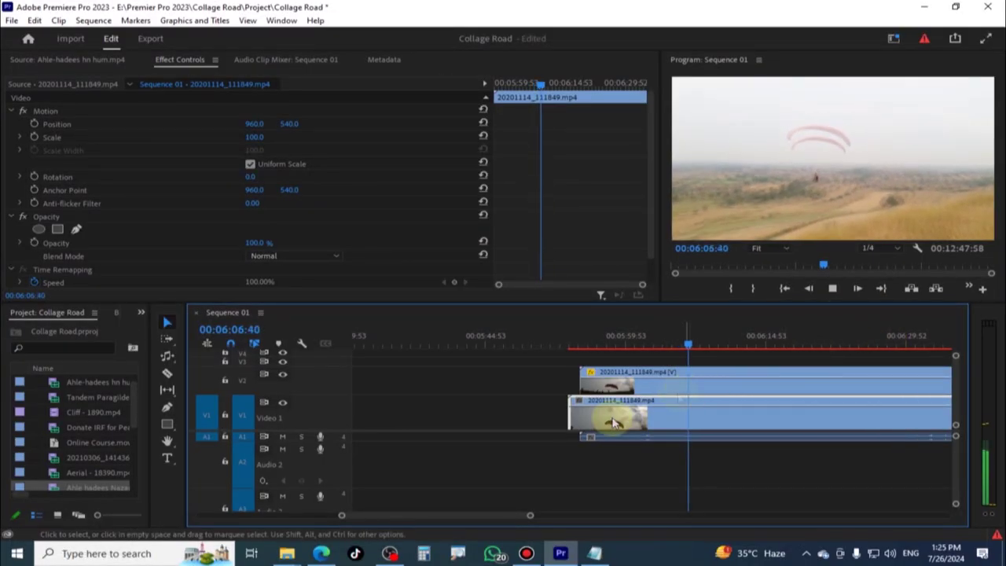
pyautogui.press('space')
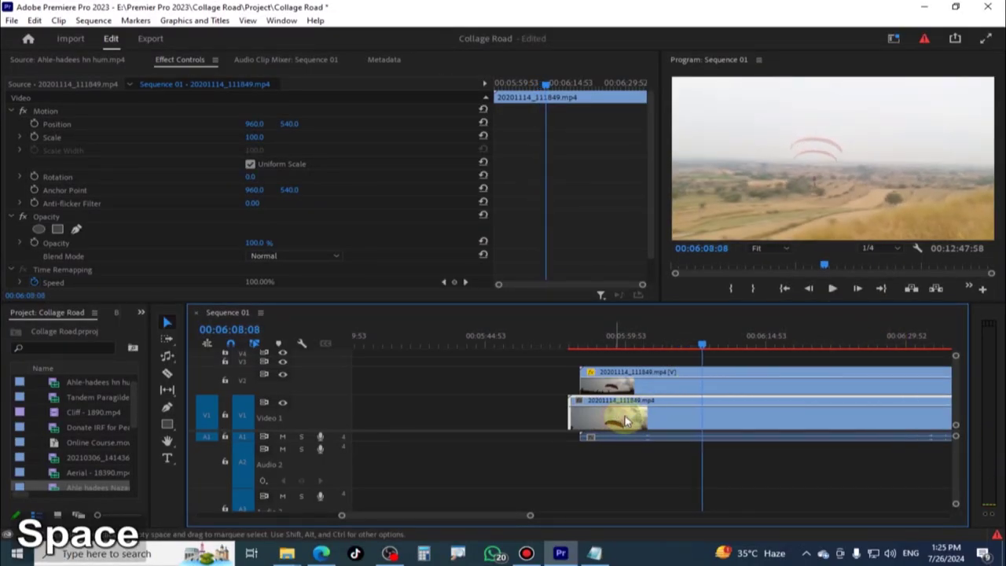
pyautogui.moveTo(612, 424); pyautogui.dragTo(639, 418)
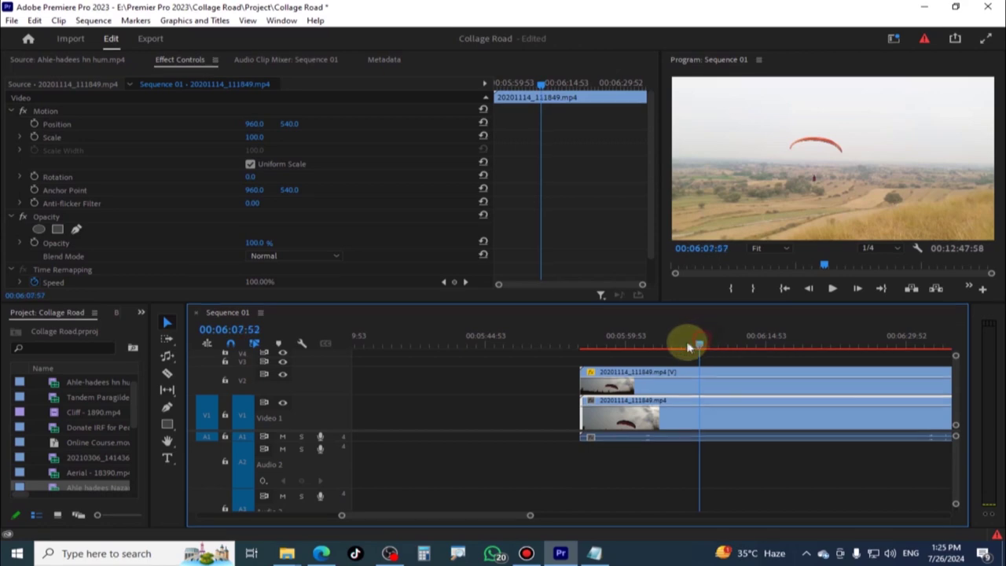
pyautogui.moveTo(639, 351); pyautogui.dragTo(672, 360)
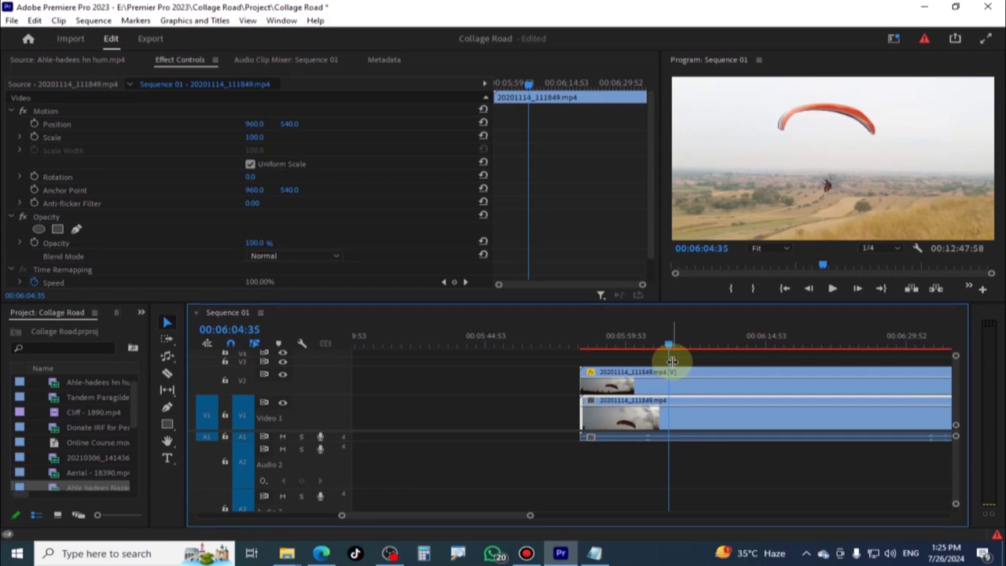
pyautogui.click(675, 344)
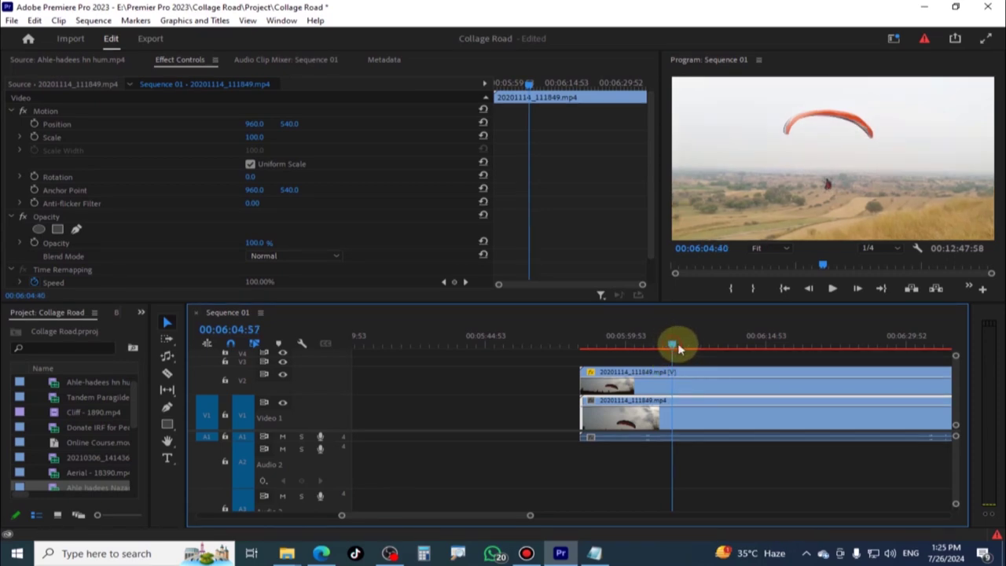
pyautogui.moveTo(671, 350)
pyautogui.mouseDown()
pyautogui.moveTo(604, 357)
pyautogui.moveTo(632, 361)
pyautogui.mouseUp()
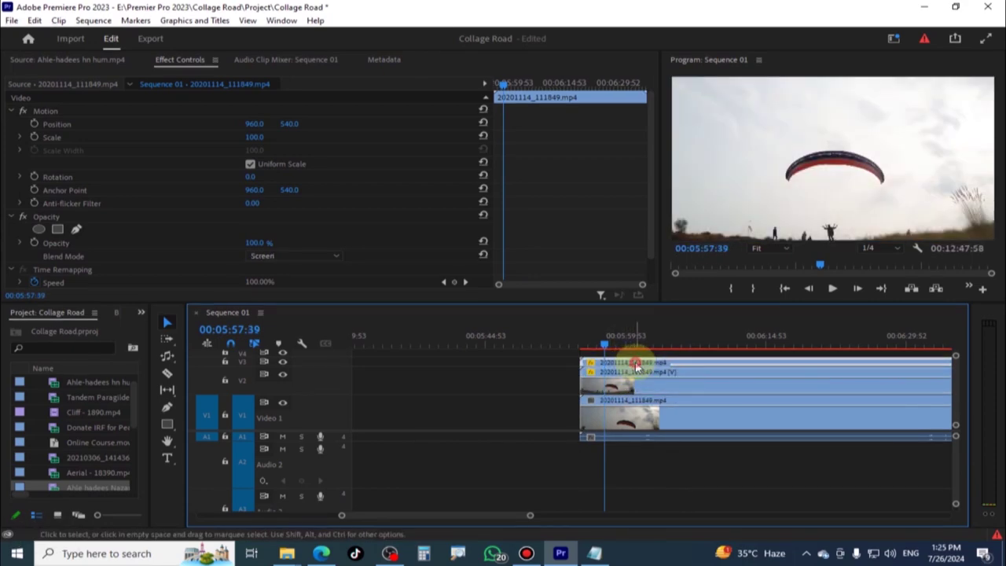
# - Hide Video 3 and Video 2 outputs, scrub to a later frame, then show Video 2 again
pyautogui.press('ctrl')
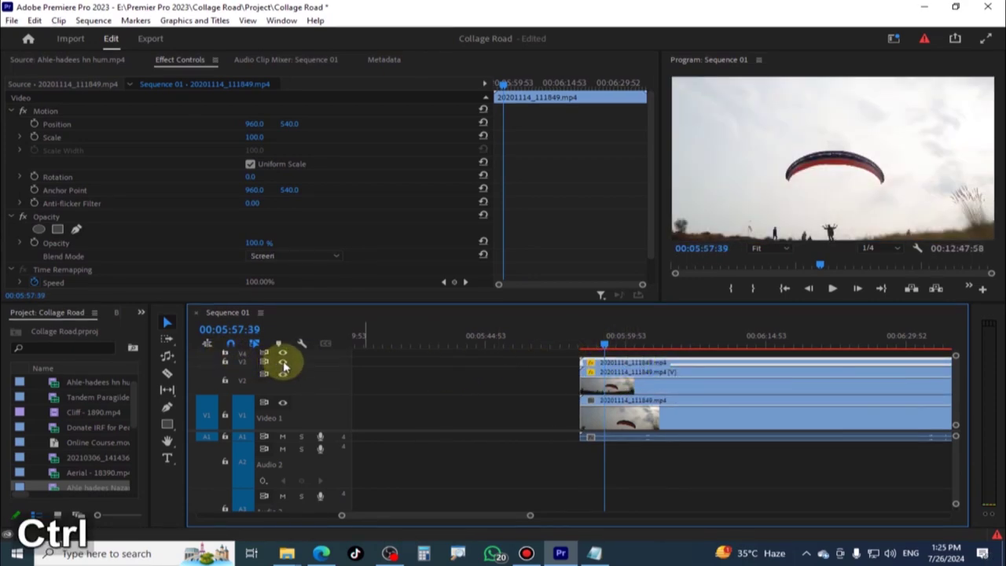
pyautogui.click(283, 363)
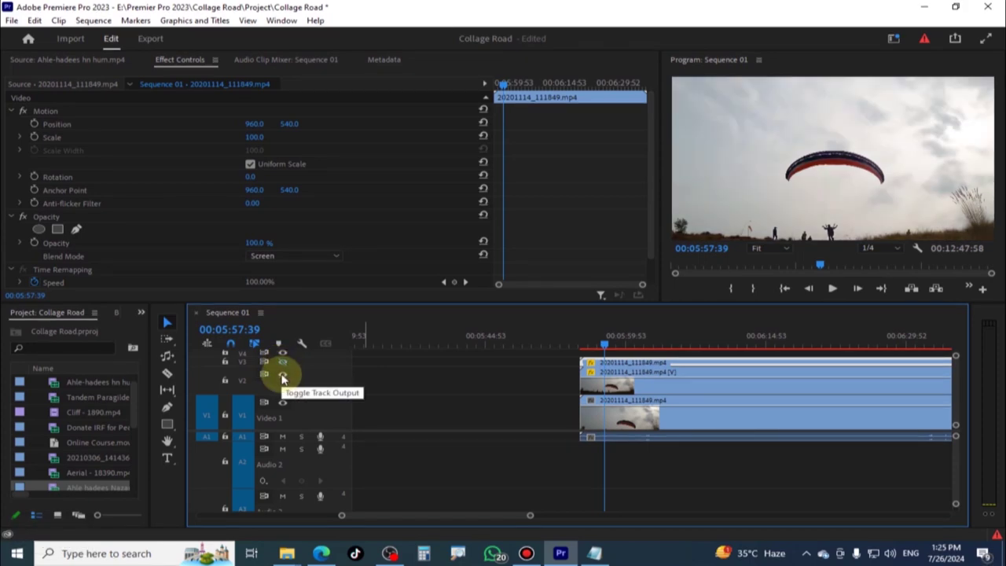
pyautogui.click(283, 375)
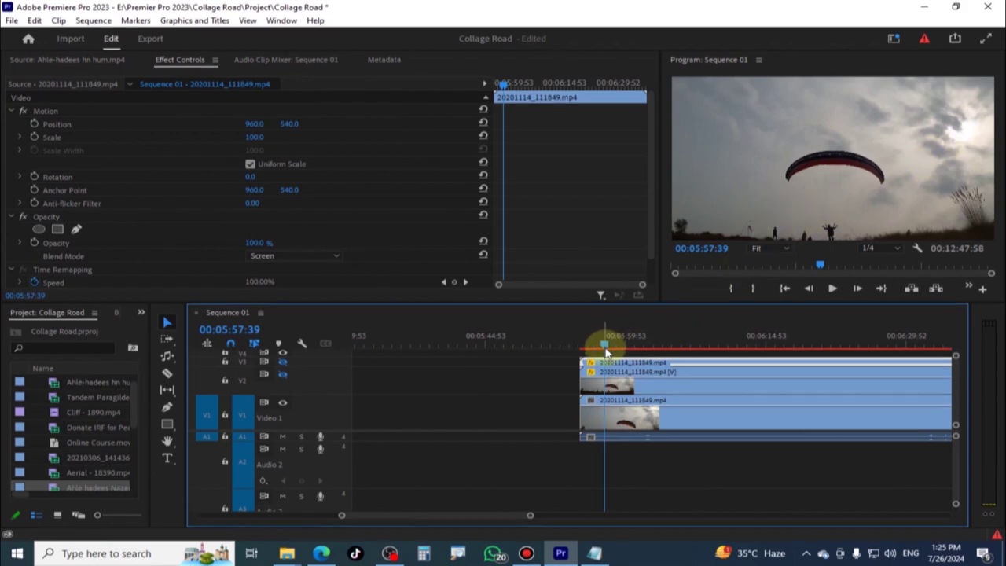
pyautogui.moveTo(606, 351)
pyautogui.mouseDown()
pyautogui.moveTo(630, 349)
pyautogui.moveTo(600, 348)
pyautogui.mouseUp()
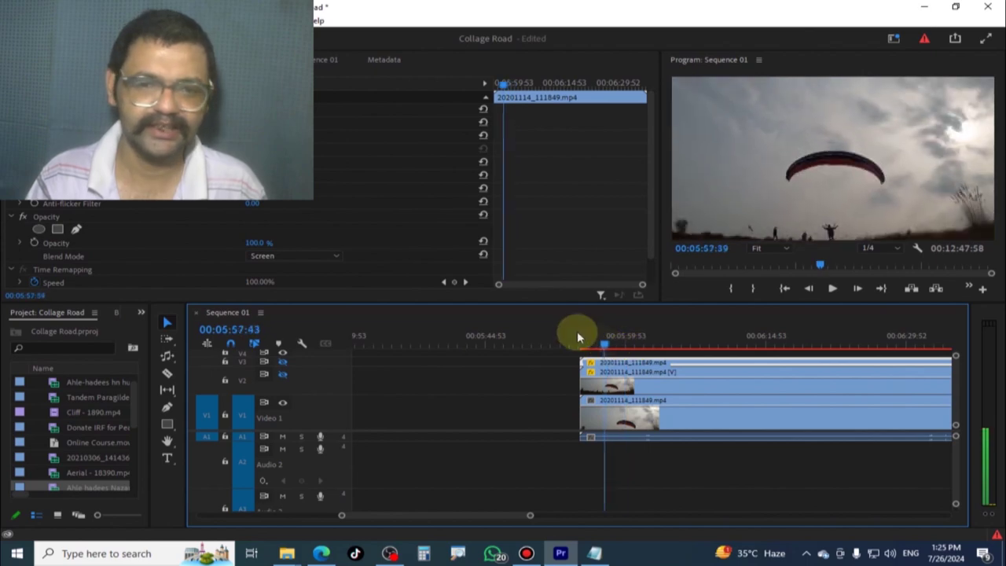
pyautogui.click(282, 374)
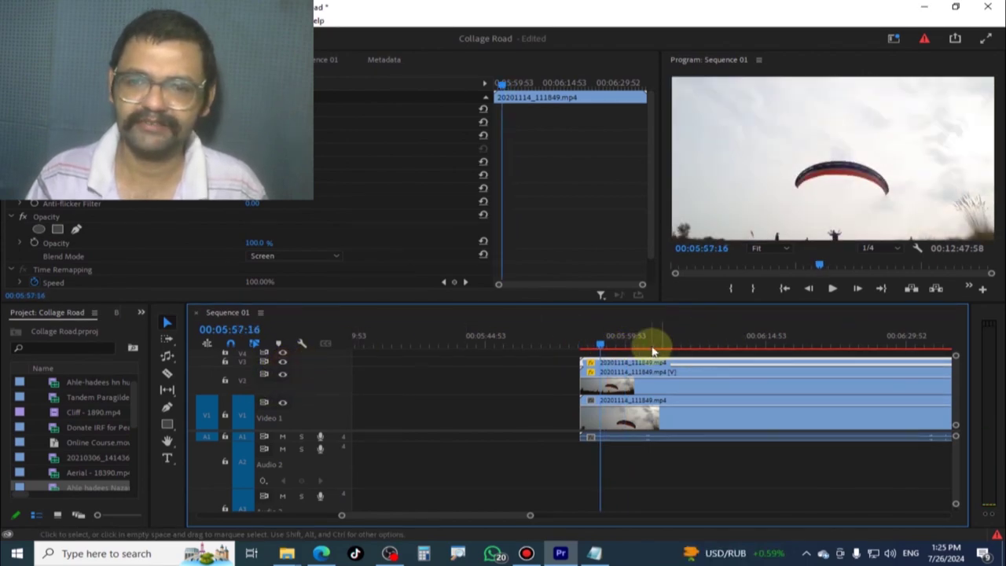
# - Scrub further into the paraglider shot and toggle Video 2 off and on to compare
pyautogui.moveTo(611, 348); pyautogui.dragTo(671, 359)
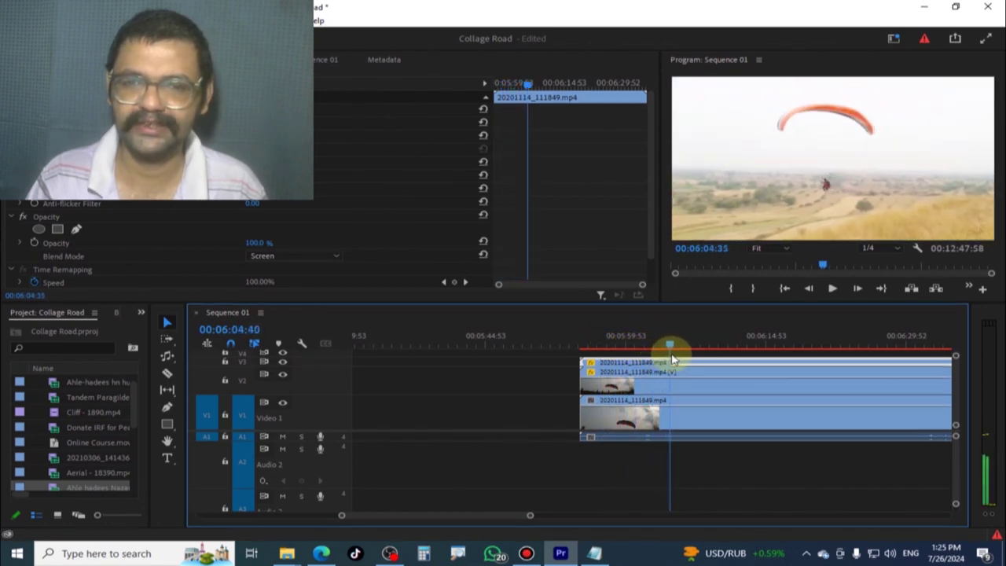
pyautogui.click(774, 196)
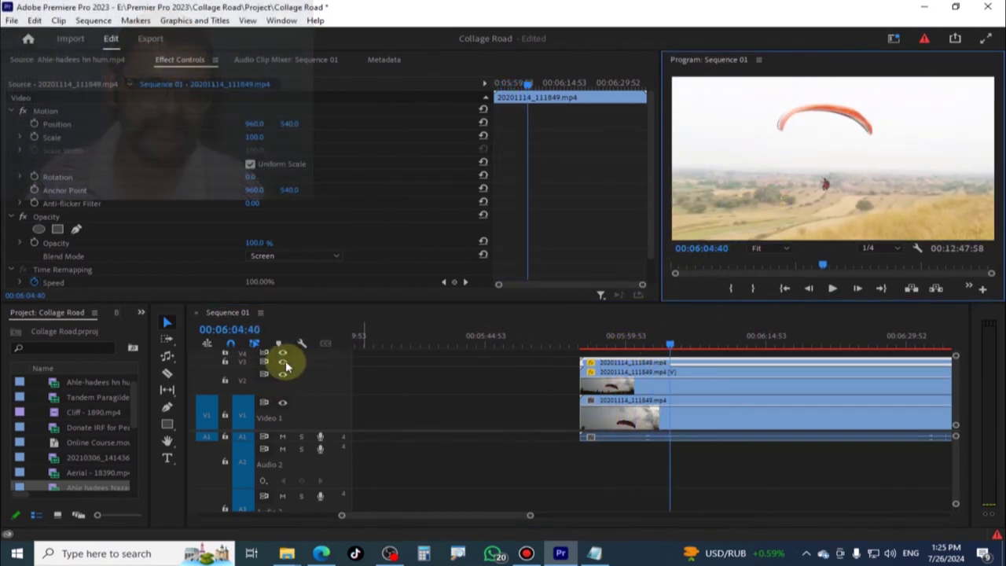
pyautogui.click(285, 365)
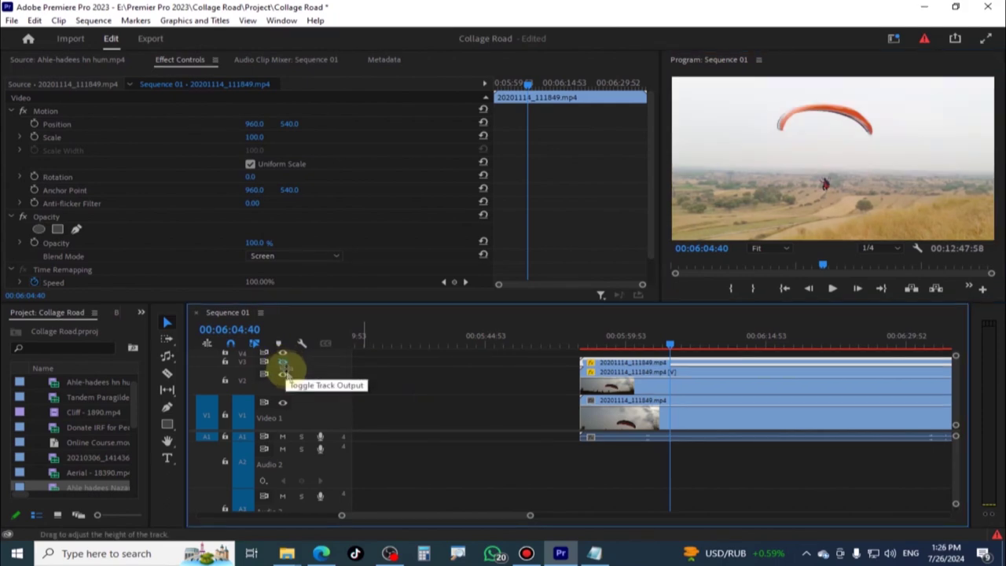
pyautogui.click(284, 377)
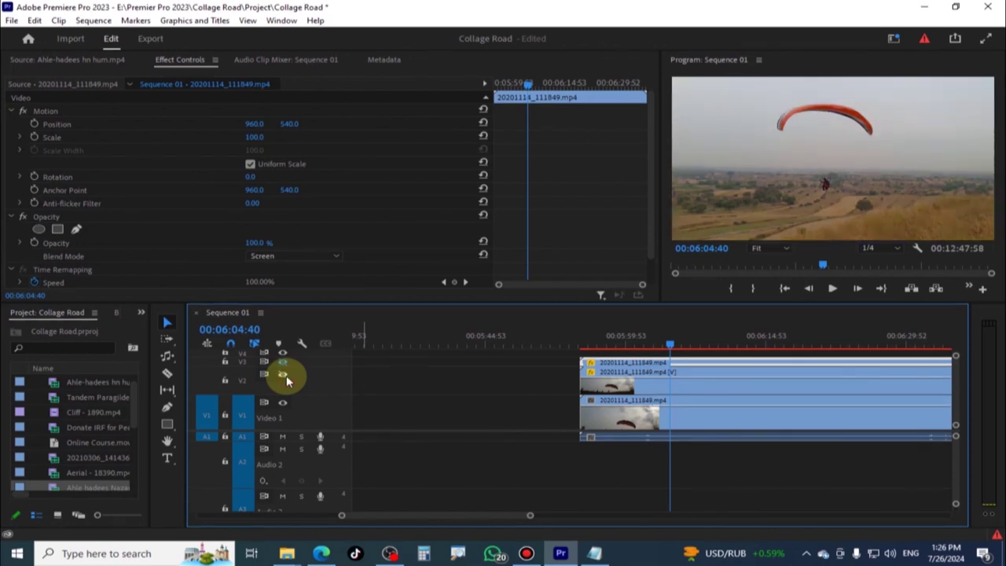
pyautogui.click(284, 377)
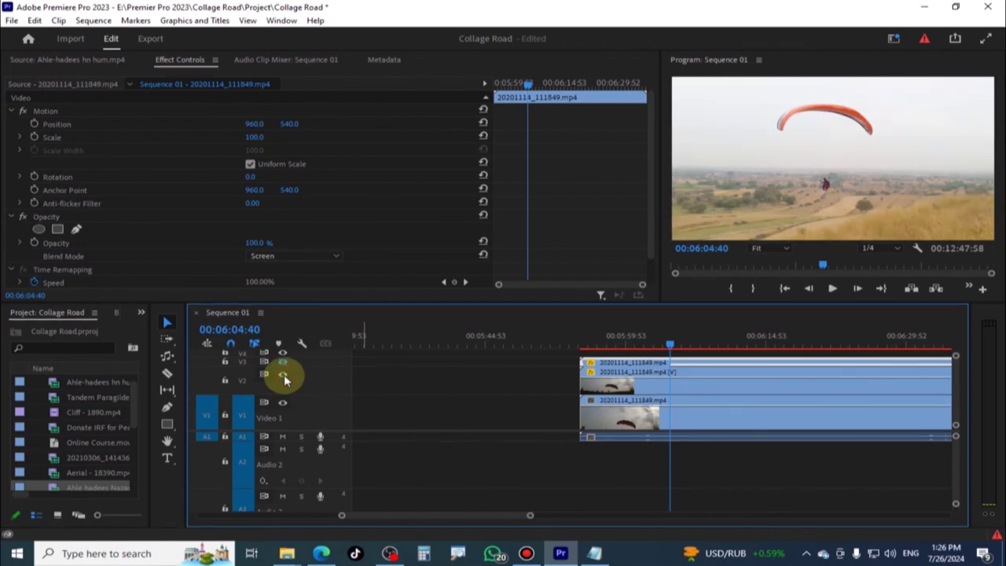
pyautogui.moveTo(531, 516); pyautogui.dragTo(514, 516)
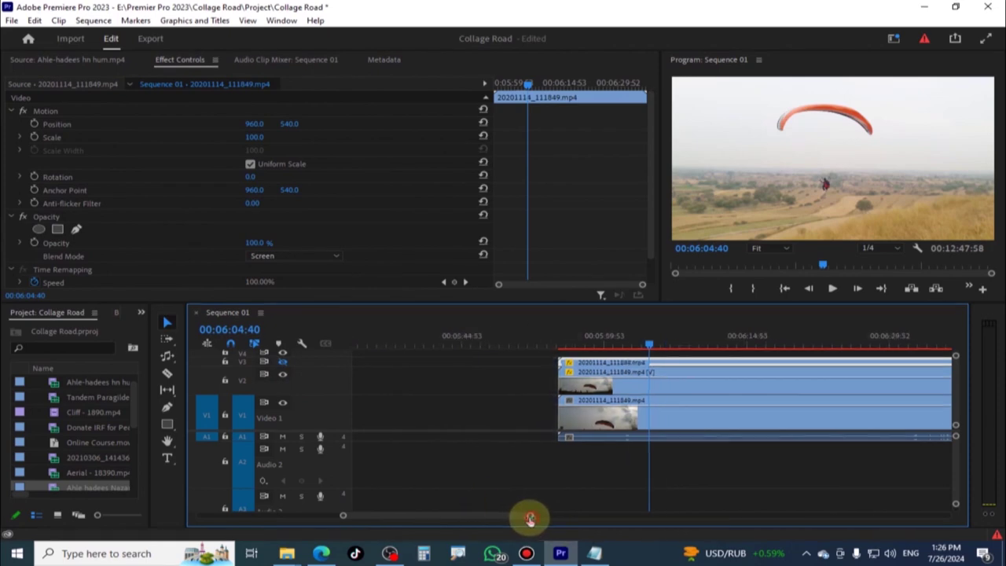
# - Show Video 3 again, heighten the V3 and V2 tracks, and move the playhead to about 00:05:59
pyautogui.keyDown('alt'); pyautogui.click(284, 361); pyautogui.keyUp('alt')
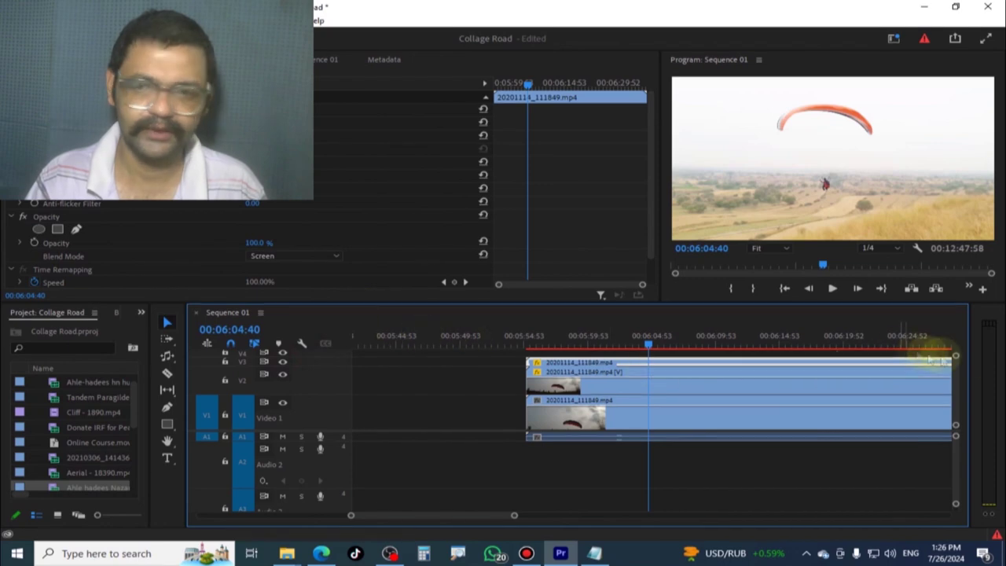
pyautogui.scroll(3, 959, 397)
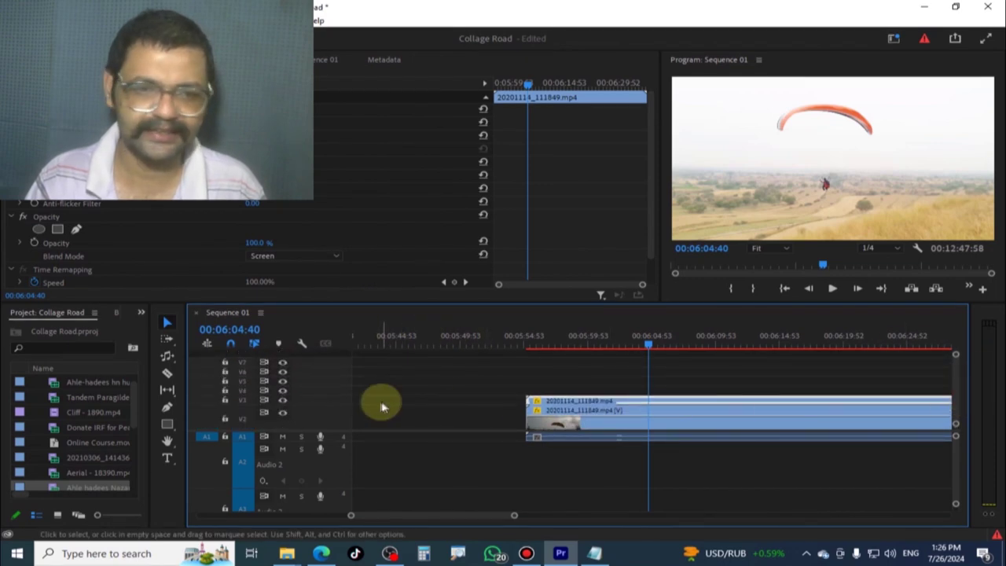
pyautogui.keyDown('alt'); pyautogui.scroll(3, 326, 399); pyautogui.keyUp('alt')
pyautogui.keyDown('alt'); pyautogui.scroll(4, 322, 414); pyautogui.keyUp('alt')
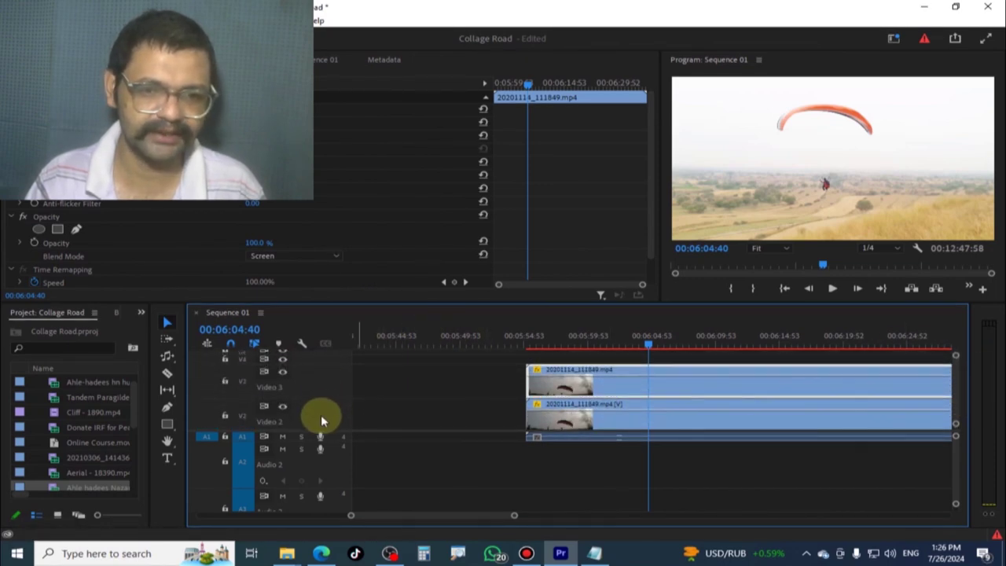
pyautogui.moveTo(539, 339); pyautogui.dragTo(615, 360)
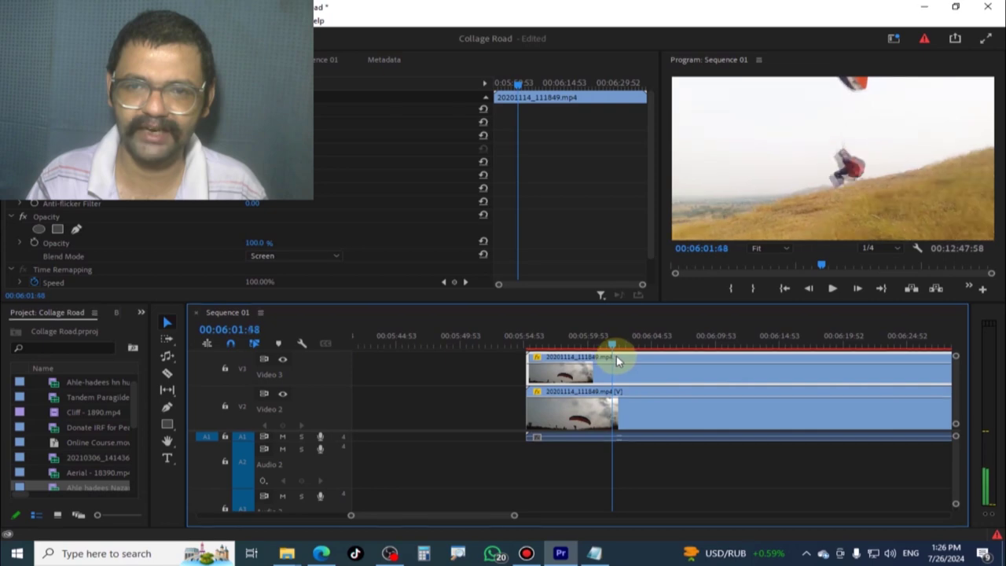
# - Add two opacity keyframes on the Video 3 clip and pull the later one down to about 3.44%
pyautogui.moveTo(614, 359)
pyautogui.mouseDown()
pyautogui.moveTo(604, 366)
pyautogui.moveTo(612, 397)
pyautogui.moveTo(616, 387)
pyautogui.mouseUp()
pyautogui.press('ctrl')
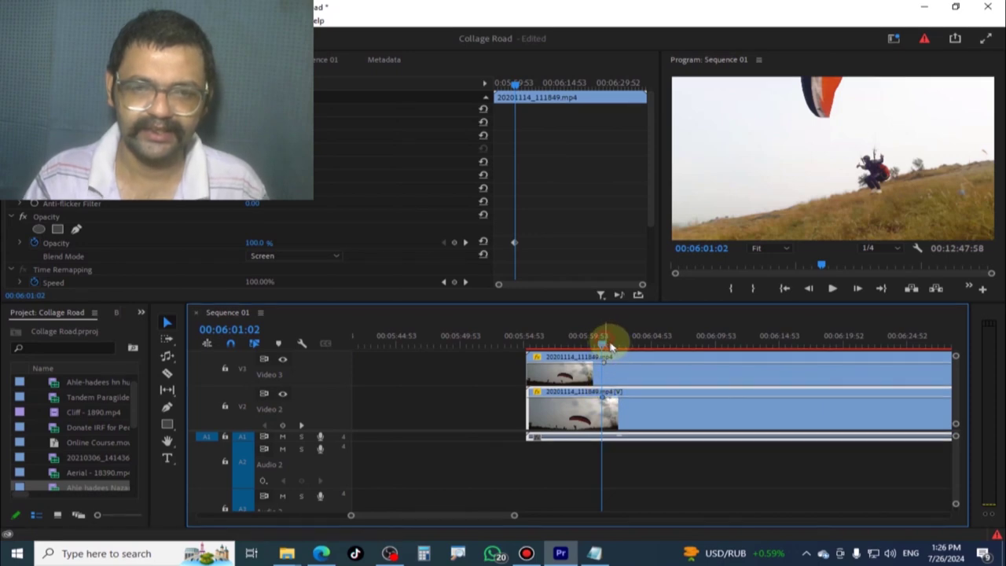
pyautogui.moveTo(605, 343)
pyautogui.mouseDown()
pyautogui.moveTo(657, 368)
pyautogui.moveTo(655, 382)
pyautogui.mouseUp()
pyautogui.hotkey('ctrl', 'z')
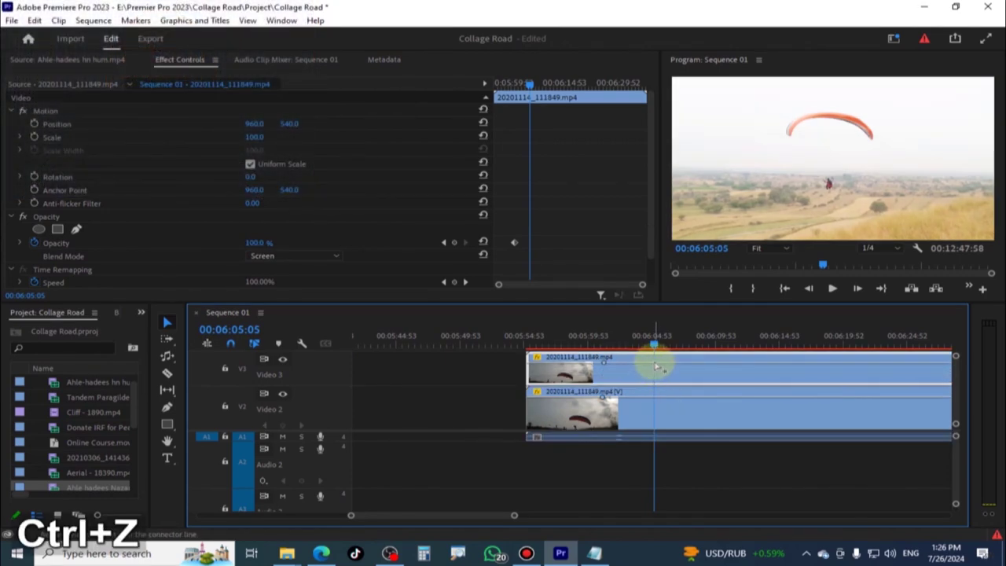
pyautogui.moveTo(656, 367); pyautogui.dragTo(655, 381)
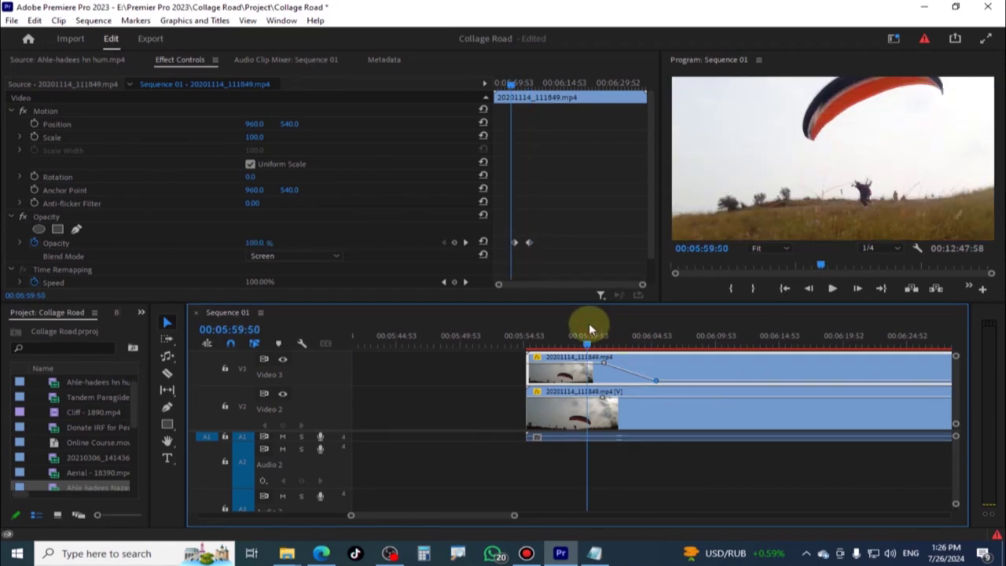
pyautogui.moveTo(590, 327); pyautogui.dragTo(539, 338)
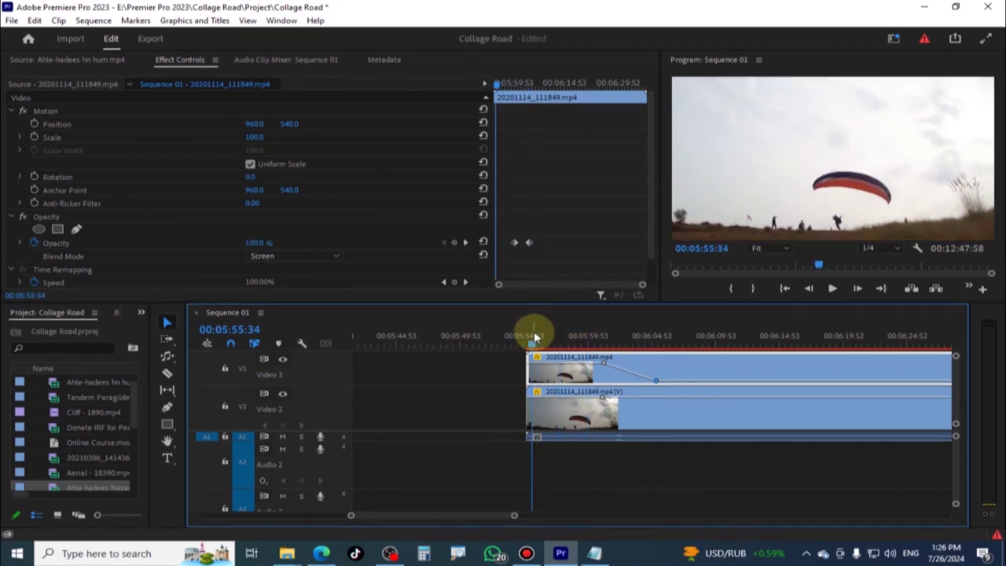
pyautogui.press('space')
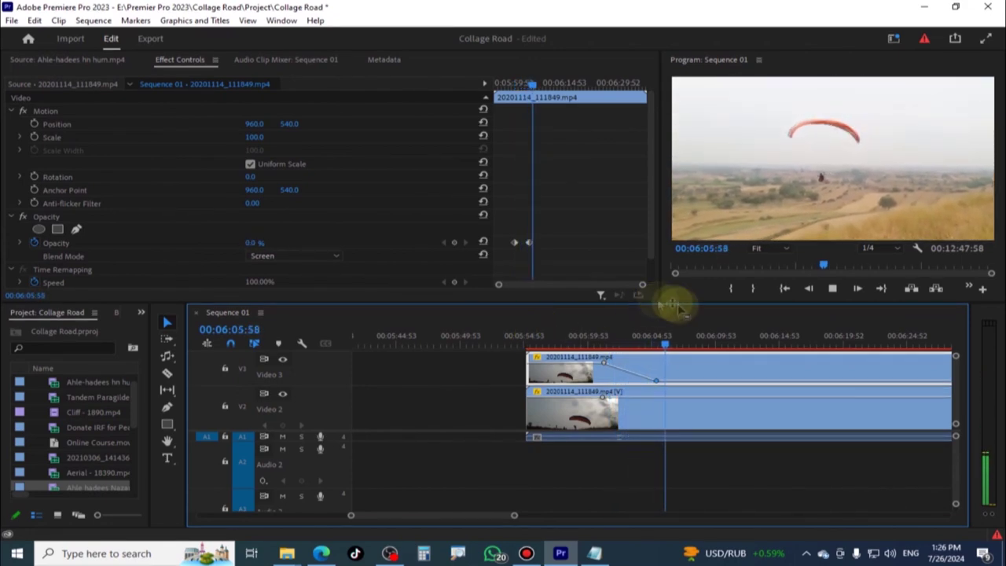
pyautogui.press('space')
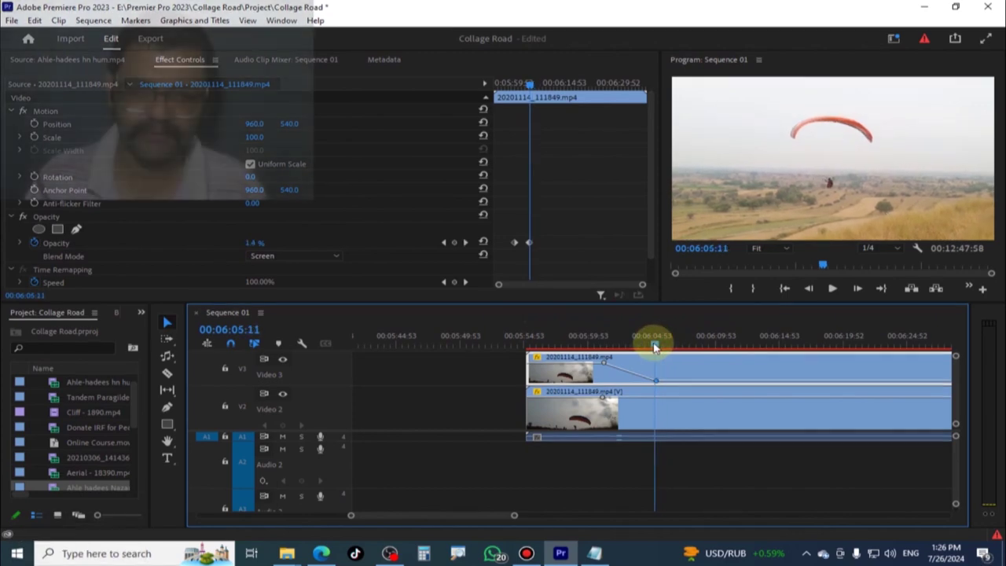
pyautogui.moveTo(658, 348)
pyautogui.mouseDown()
pyautogui.moveTo(608, 352)
pyautogui.moveTo(656, 356)
pyautogui.mouseUp()
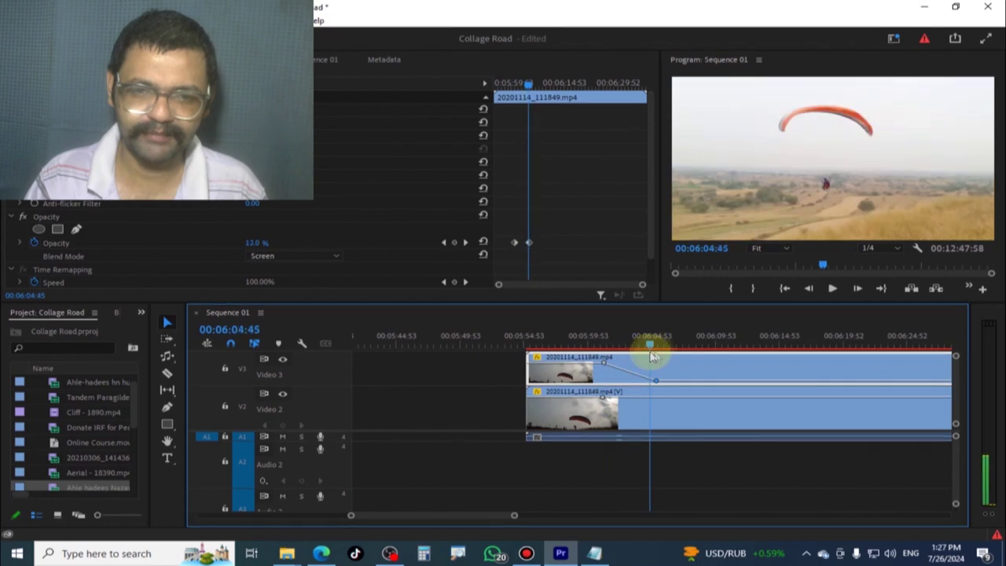
# - Add an opacity keyframe on the Video 2 clip, lower it to about 59%, and preview the fade
pyautogui.keyDown('ctrl'); pyautogui.click(658, 399); pyautogui.keyUp('ctrl')
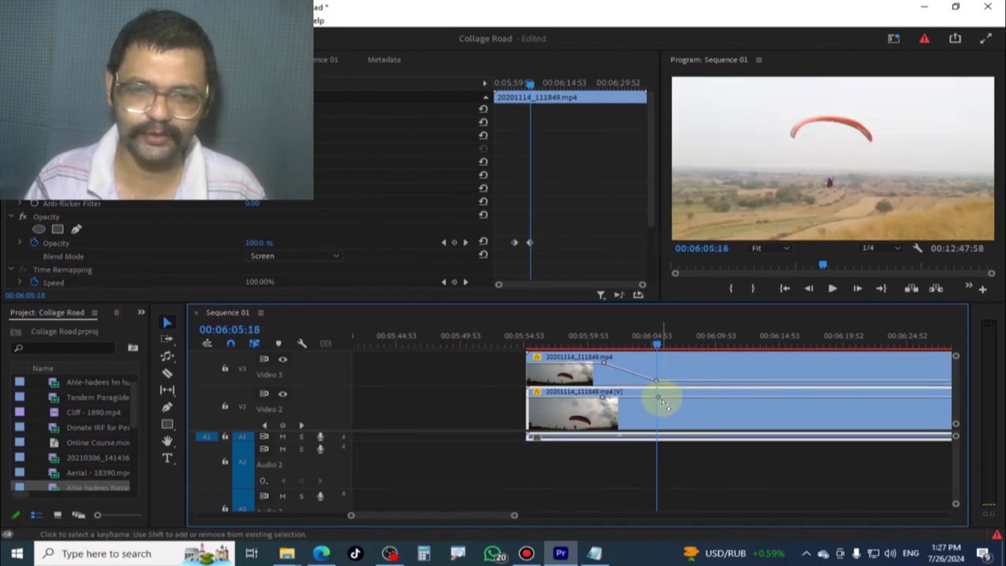
pyautogui.moveTo(660, 401); pyautogui.dragTo(657, 400)
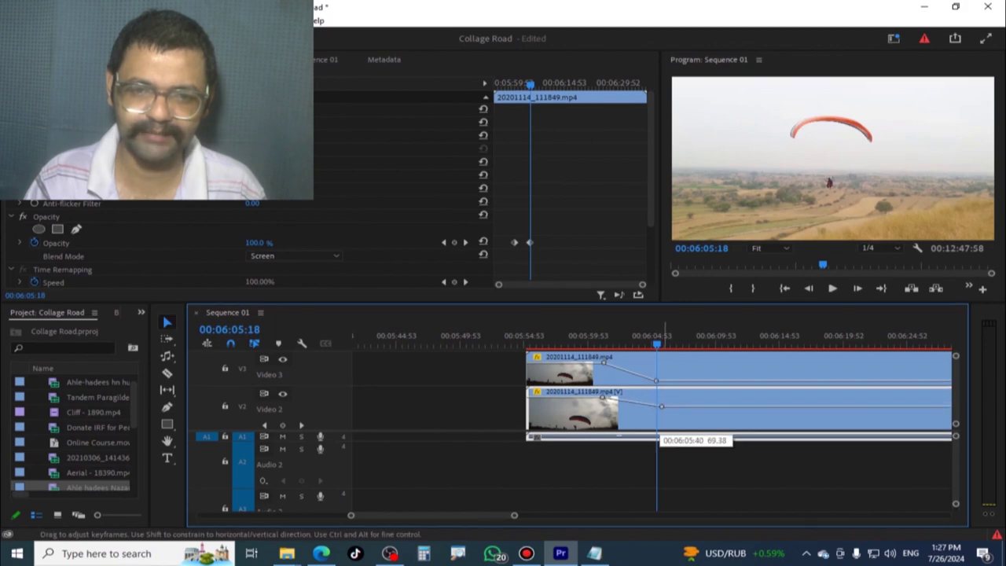
pyautogui.press('space')
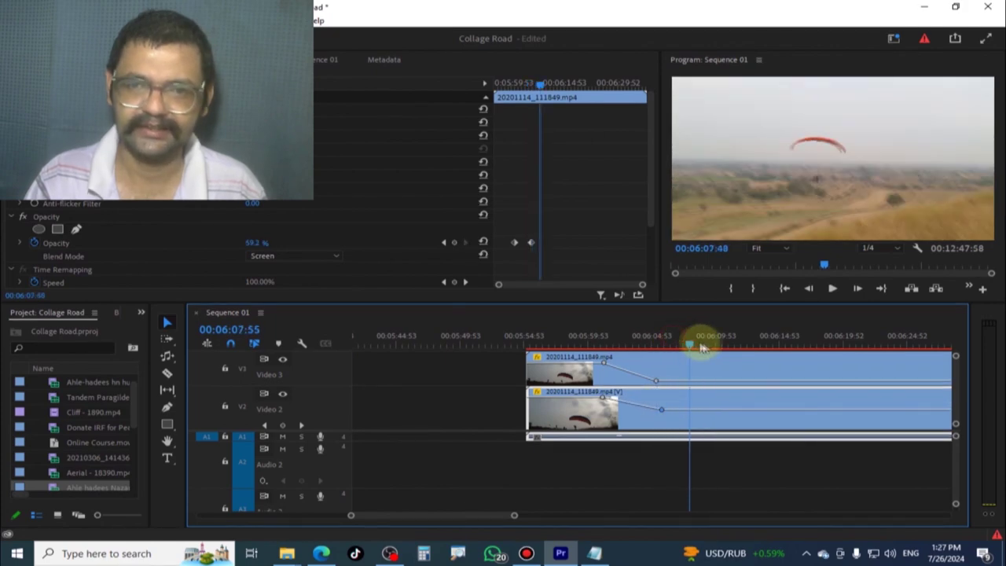
pyautogui.press('space')
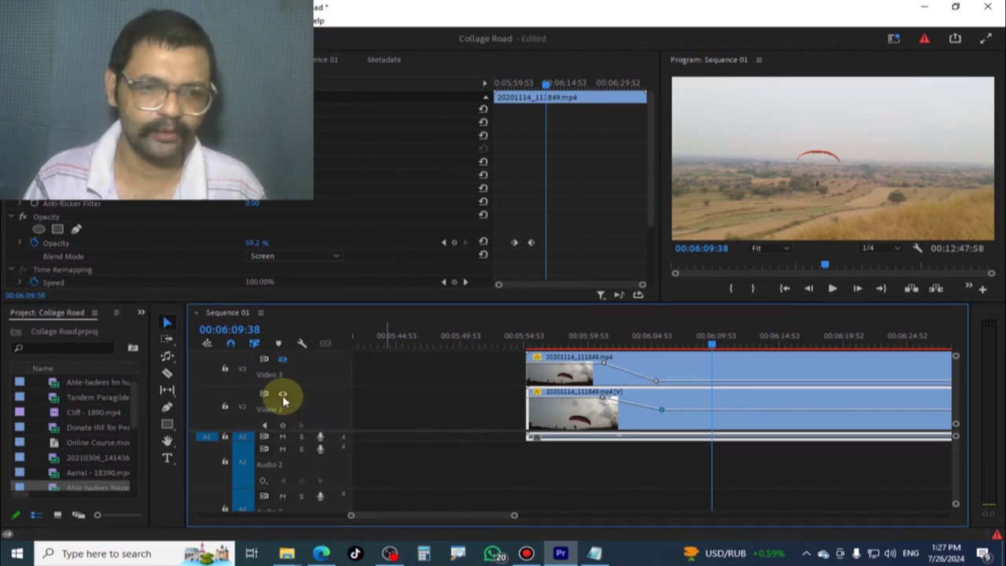
# - Hide and re-show the Video 2 track, then scrub through the layered paragliding clips to preview
pyautogui.click(282, 397)
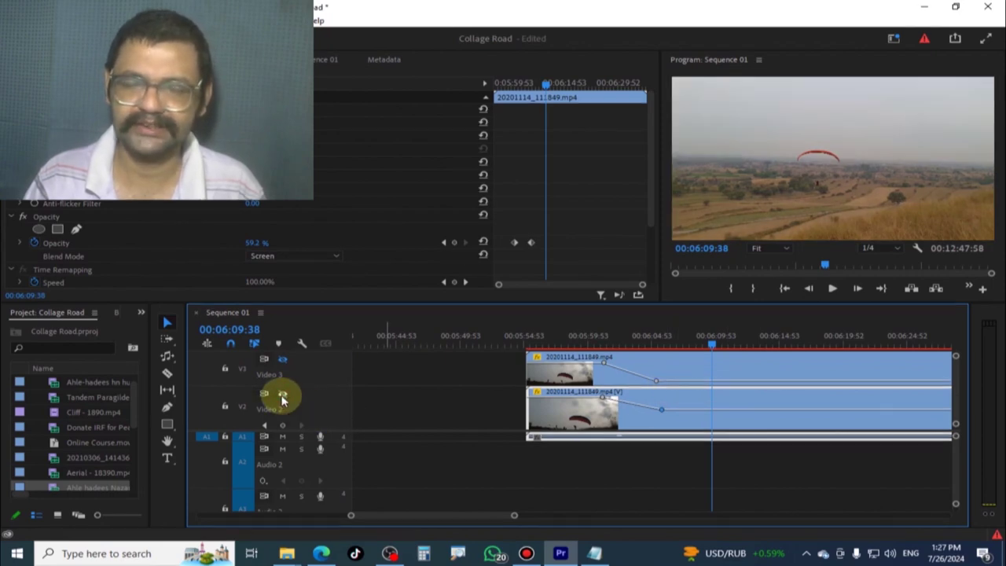
pyautogui.click(282, 395)
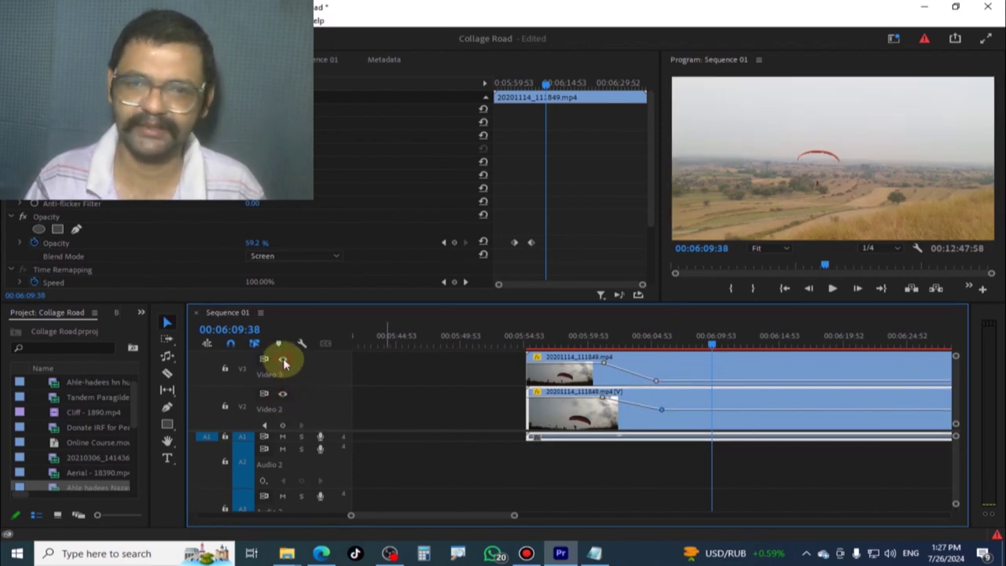
pyautogui.moveTo(606, 347); pyautogui.dragTo(619, 347)
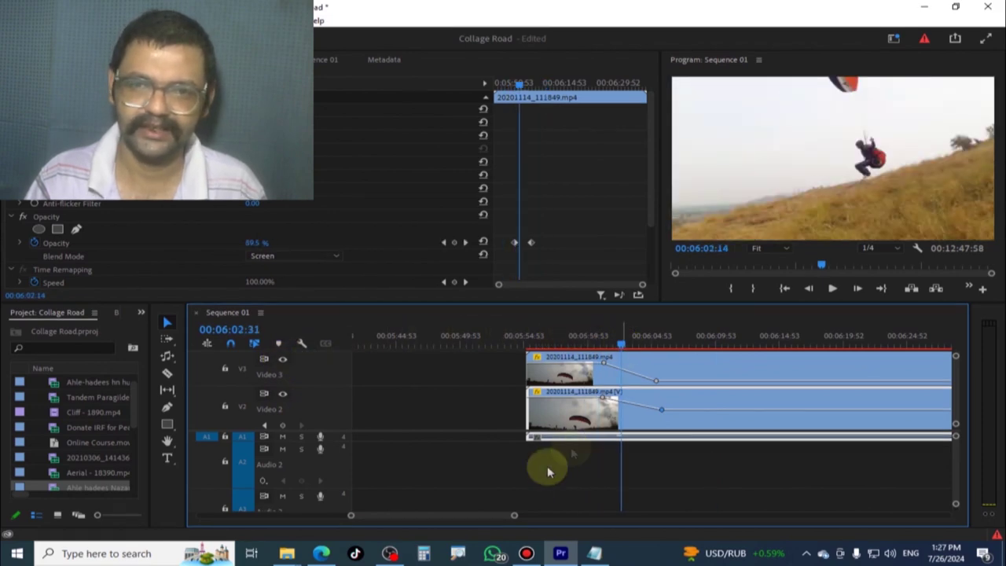
pyautogui.moveTo(513, 518); pyautogui.dragTo(535, 515)
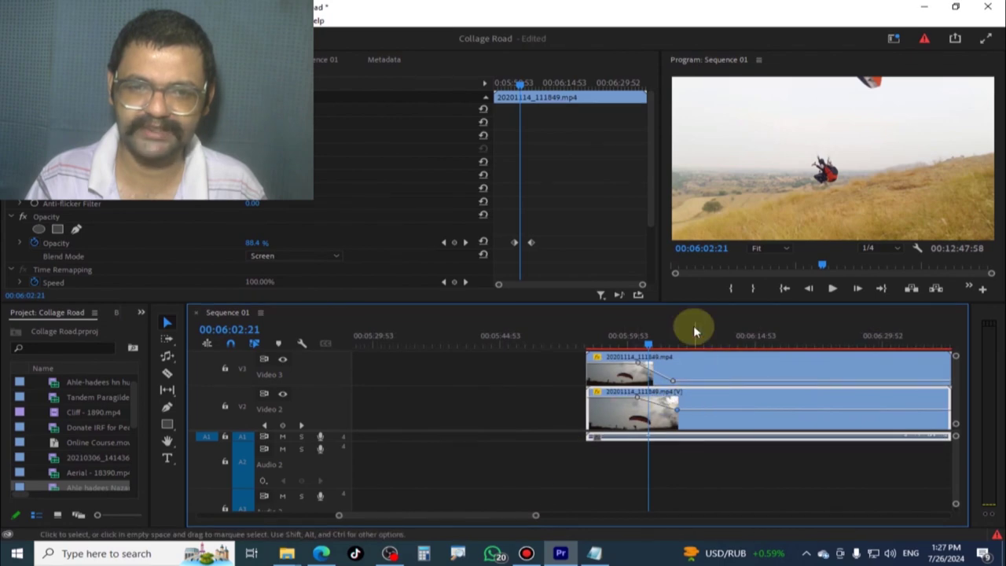
pyautogui.moveTo(695, 331); pyautogui.dragTo(772, 338)
pyautogui.moveTo(936, 339)
pyautogui.mouseDown()
pyautogui.moveTo(696, 408)
pyautogui.moveTo(728, 405)
pyautogui.mouseUp()
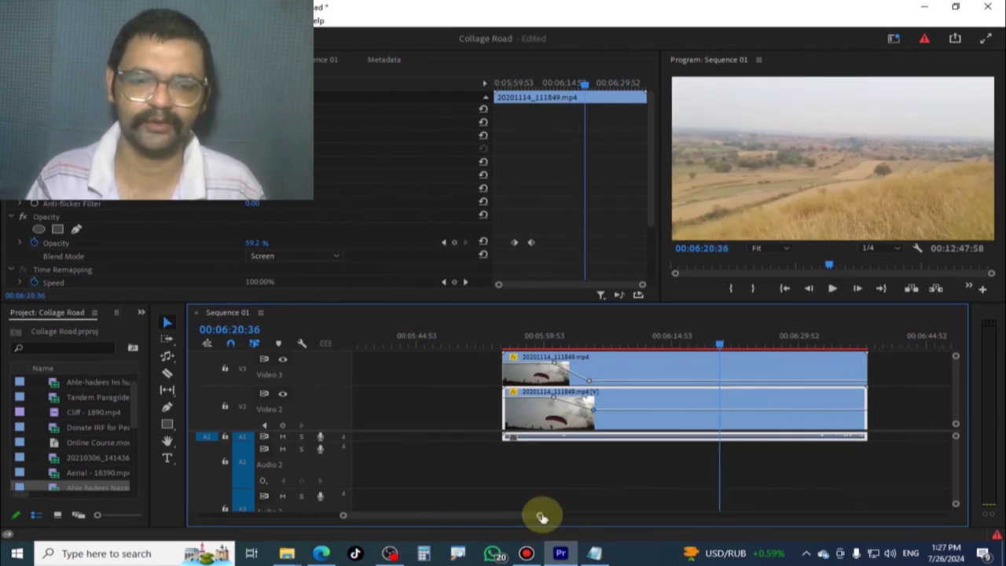
pyautogui.scroll(-5, 541, 516)
pyautogui.scroll(-4, 594, 514)
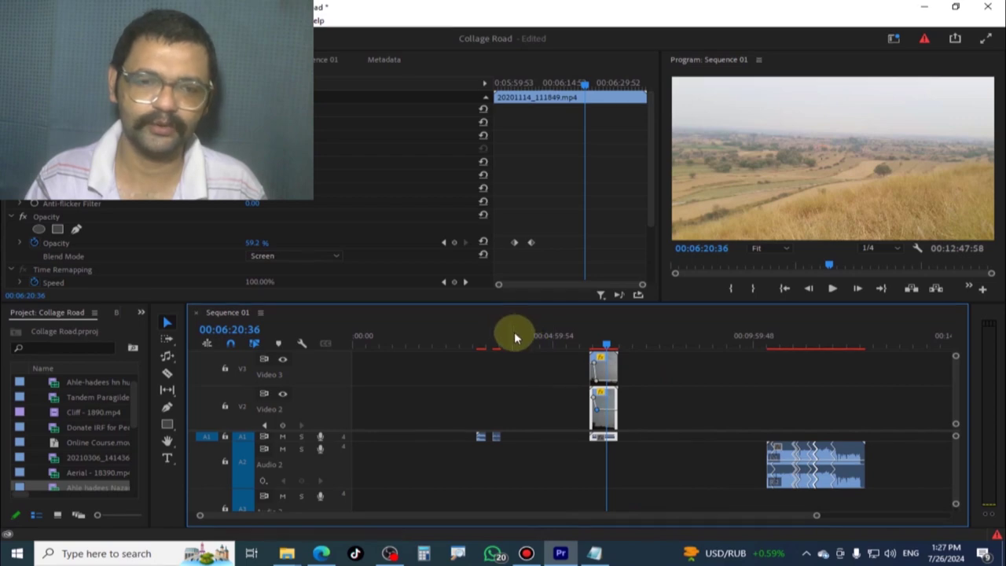
# - Move to the 20210306_141436 selfie clip around 3:14 and put the playhead at its start
pyautogui.press('Home')
pyautogui.moveTo(952, 393); pyautogui.dragTo(957, 408)
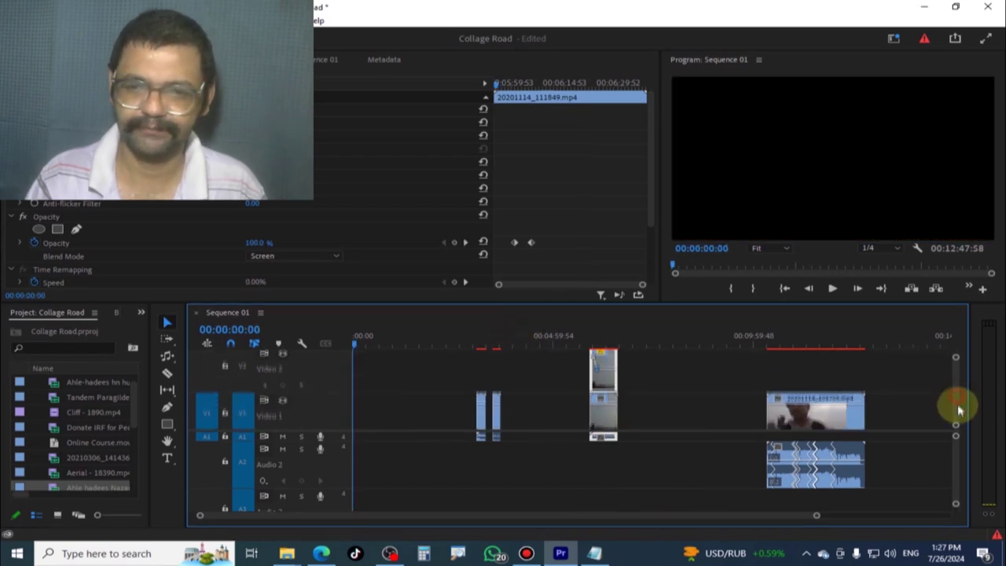
pyautogui.moveTo(471, 336); pyautogui.dragTo(482, 338)
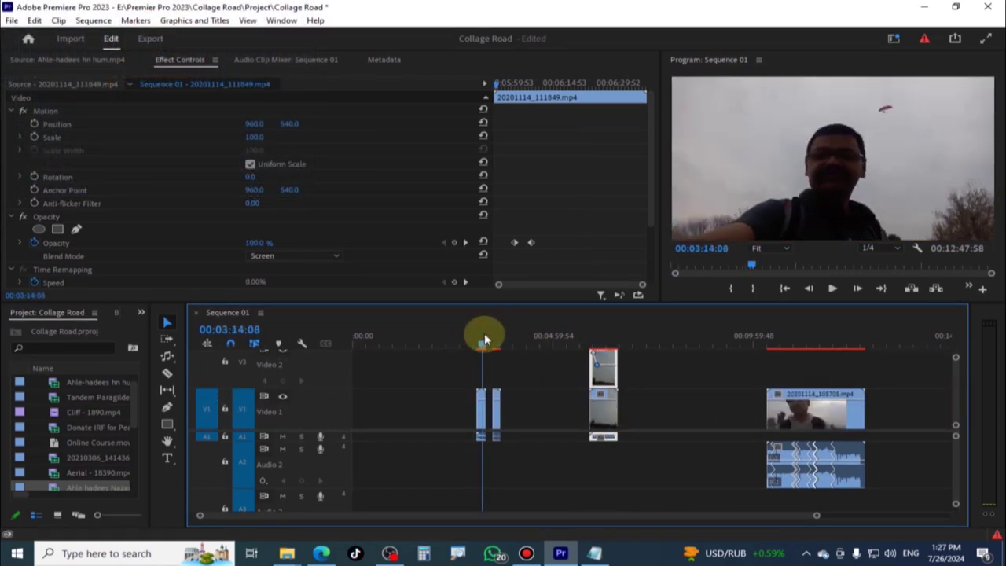
pyautogui.moveTo(817, 520); pyautogui.dragTo(590, 543)
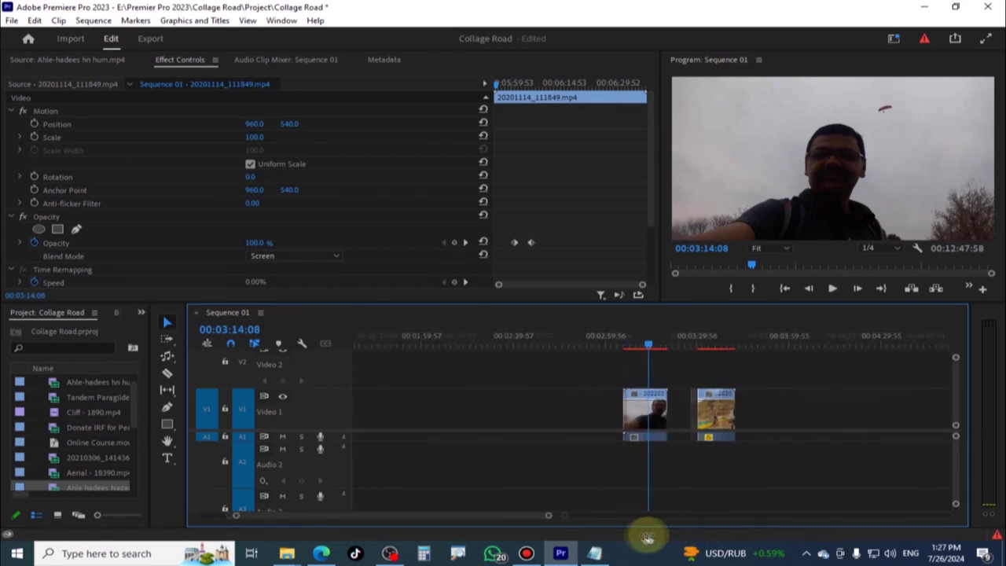
pyautogui.click(628, 414)
pyautogui.press('a')
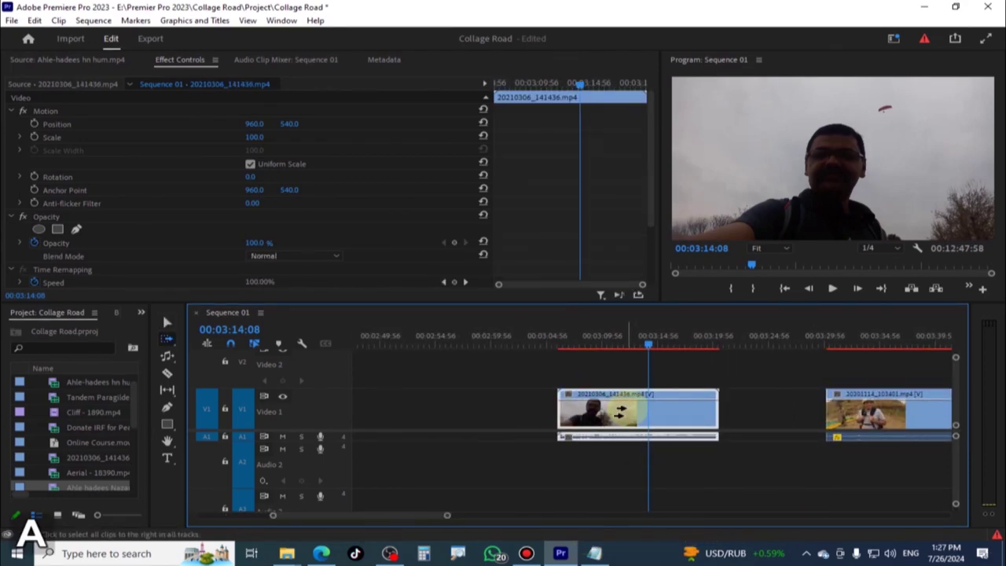
pyautogui.press('Up')
pyautogui.click(168, 324)
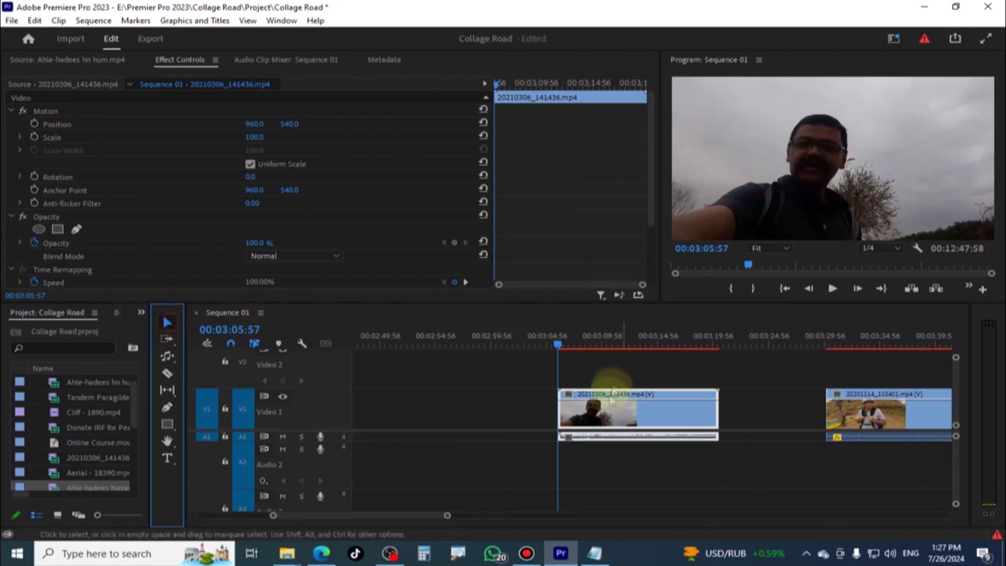
# - Duplicate the selfie clip onto Video 2 with Screen blend mode, and begin copying it higher
pyautogui.moveTo(601, 409); pyautogui.dragTo(602, 378)
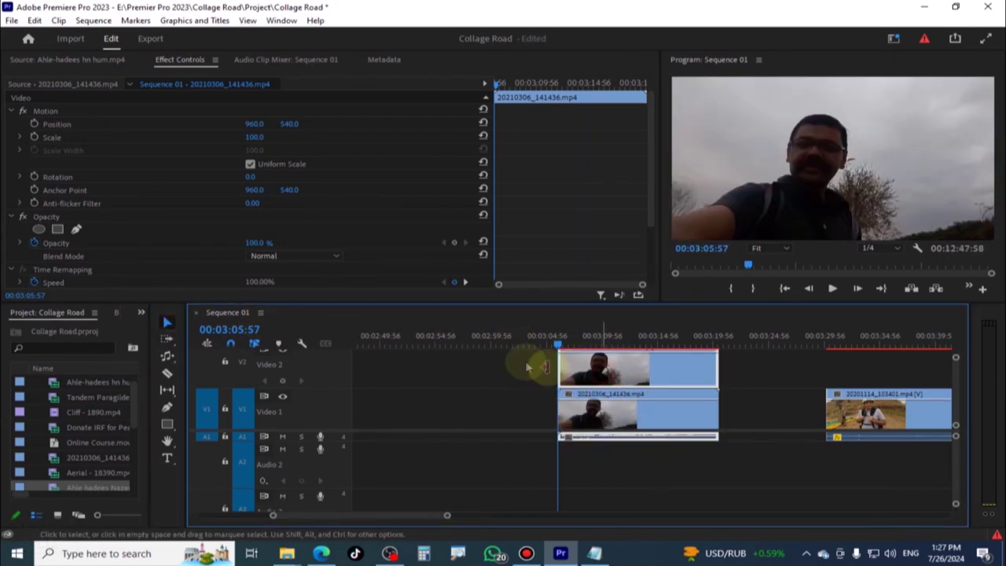
pyautogui.click(313, 257)
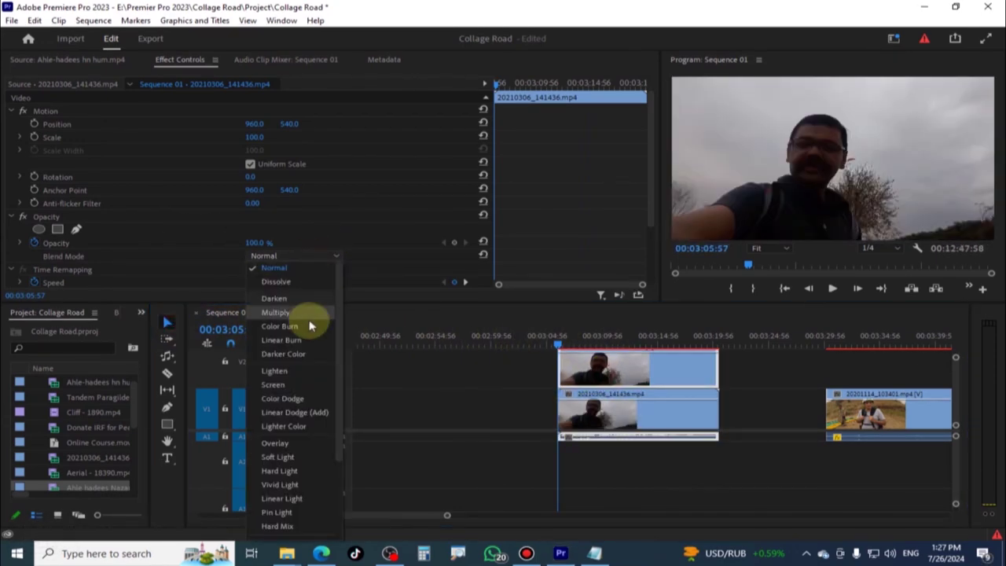
pyautogui.click(790, 191)
pyautogui.moveTo(958, 402); pyautogui.dragTo(649, 389)
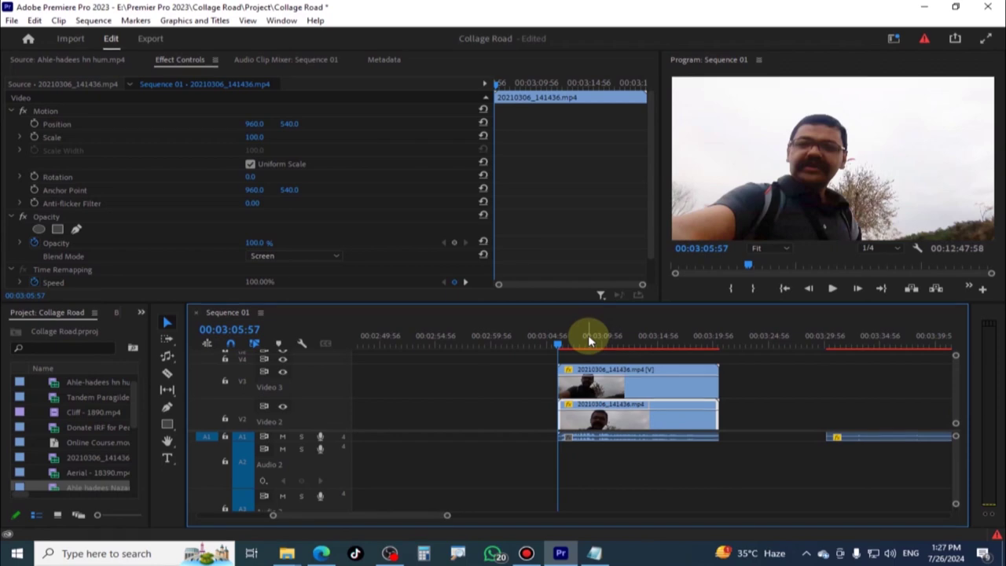
# - Place selfie copies on Video 3 and Video 4, then play the stack to check the blend
pyautogui.moveTo(588, 335); pyautogui.dragTo(605, 336)
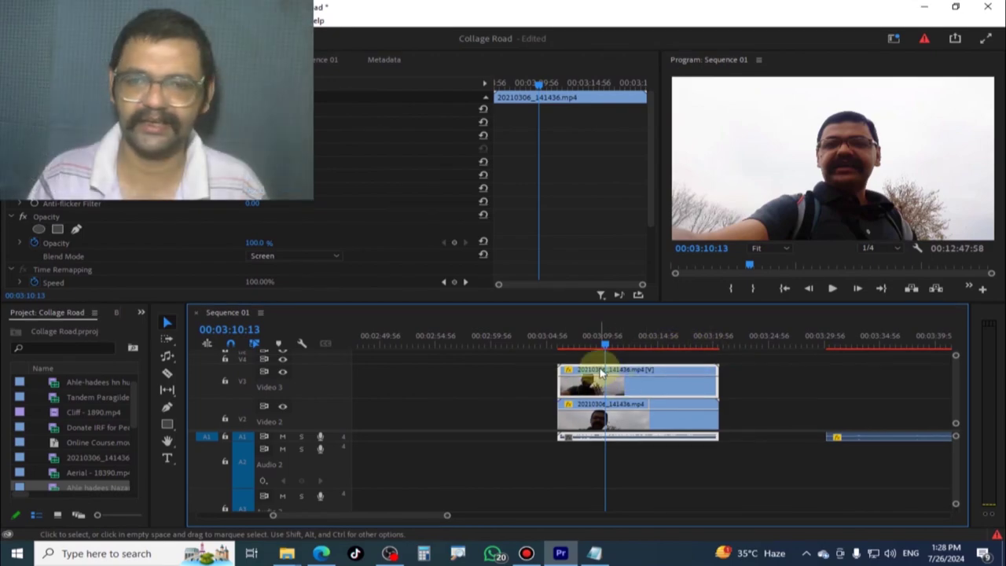
pyautogui.moveTo(601, 373)
pyautogui.keyDown('alt'); pyautogui.mouseDown()
pyautogui.moveTo(635, 360)
pyautogui.moveTo(628, 349)
pyautogui.mouseUp(); pyautogui.keyUp('alt')
pyautogui.press('space')
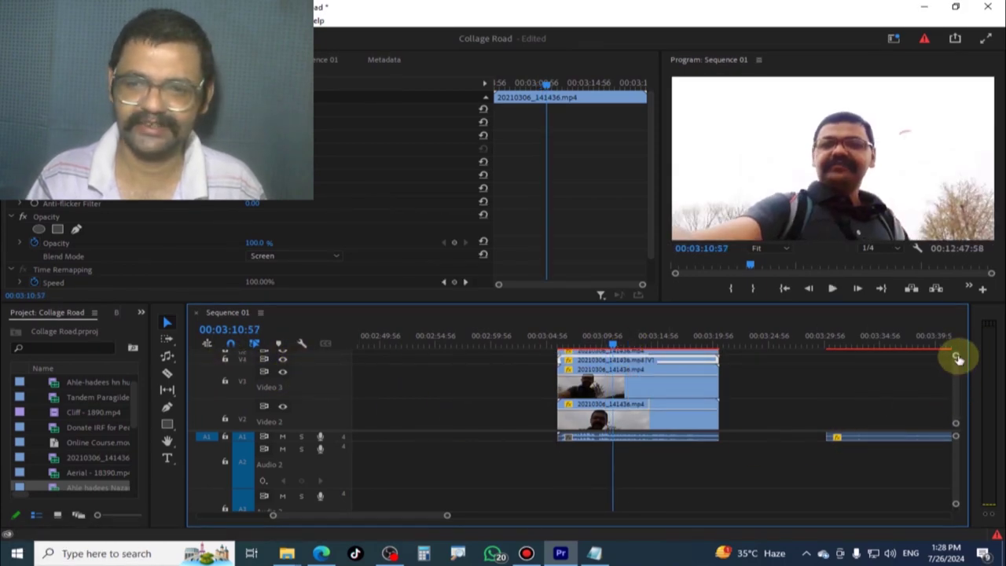
# - Shrink the video tracks and toggle the stacked layers' outputs to compare the composite
pyautogui.moveTo(956, 359); pyautogui.dragTo(954, 353)
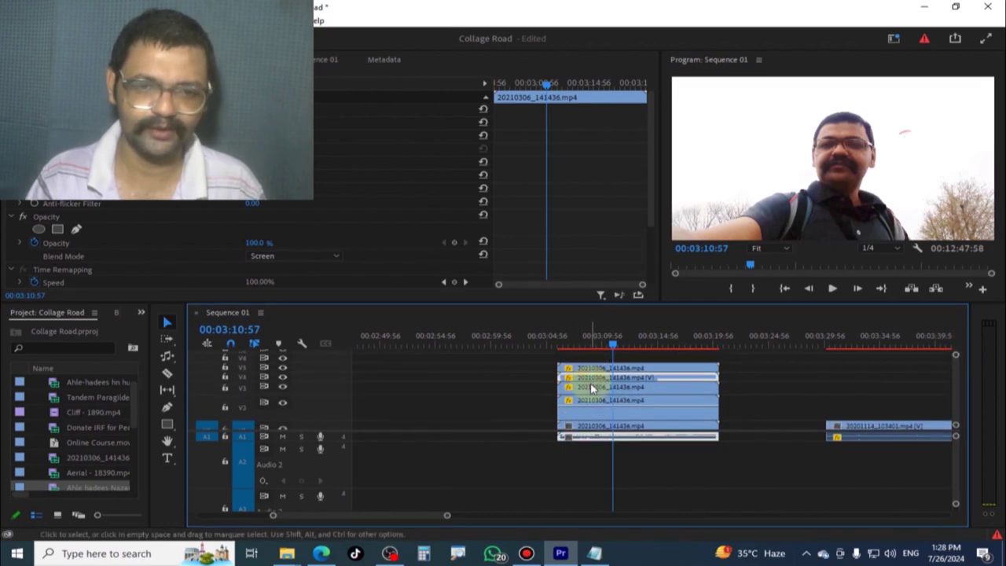
pyautogui.click(591, 387)
pyautogui.click(591, 401)
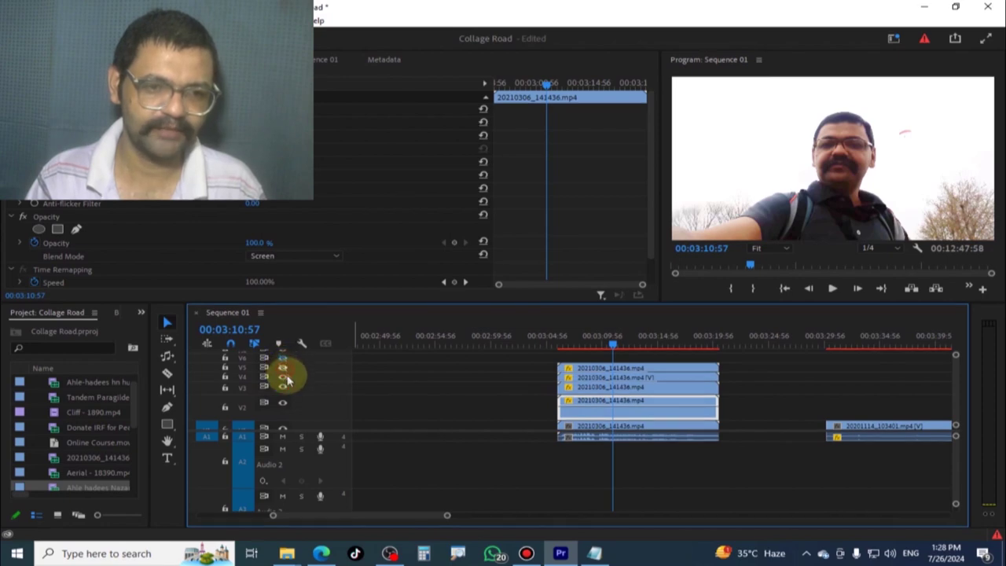
pyautogui.click(283, 378)
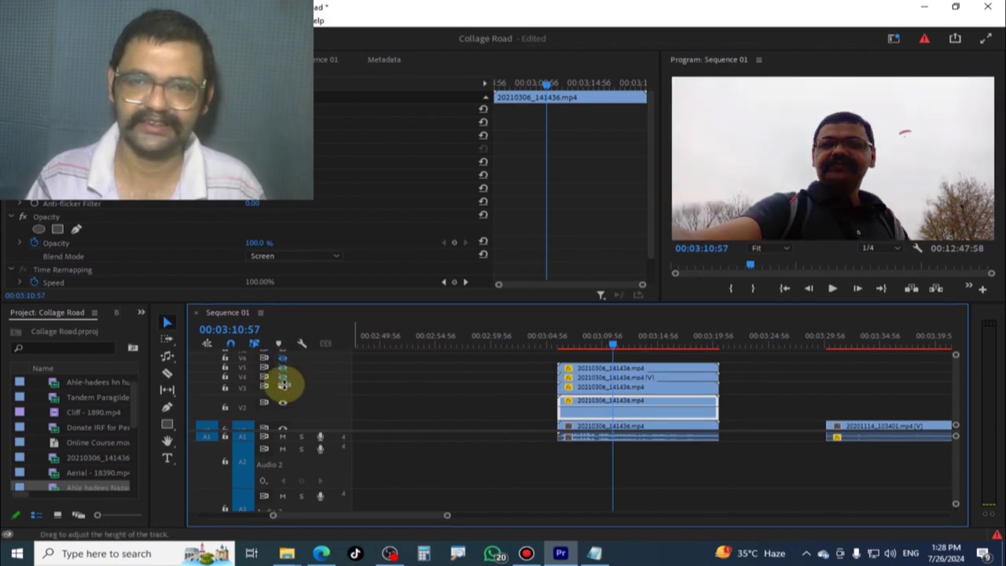
pyautogui.click(283, 376)
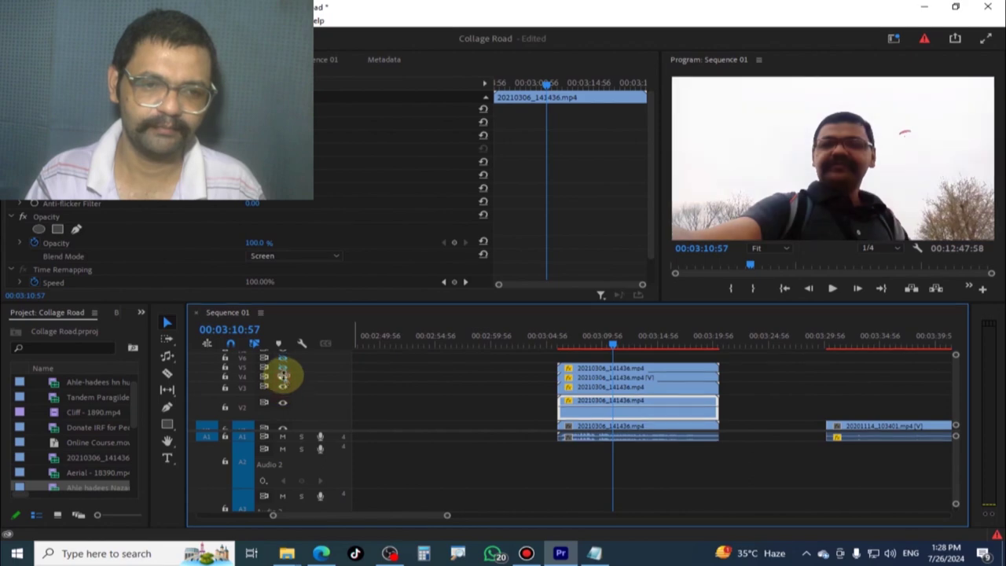
pyautogui.click(283, 376)
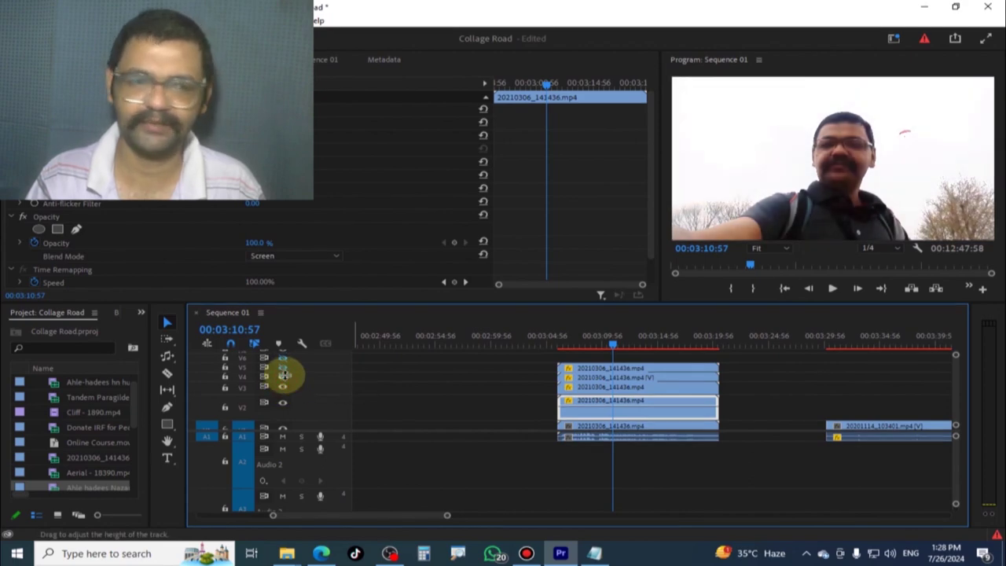
pyautogui.click(284, 368)
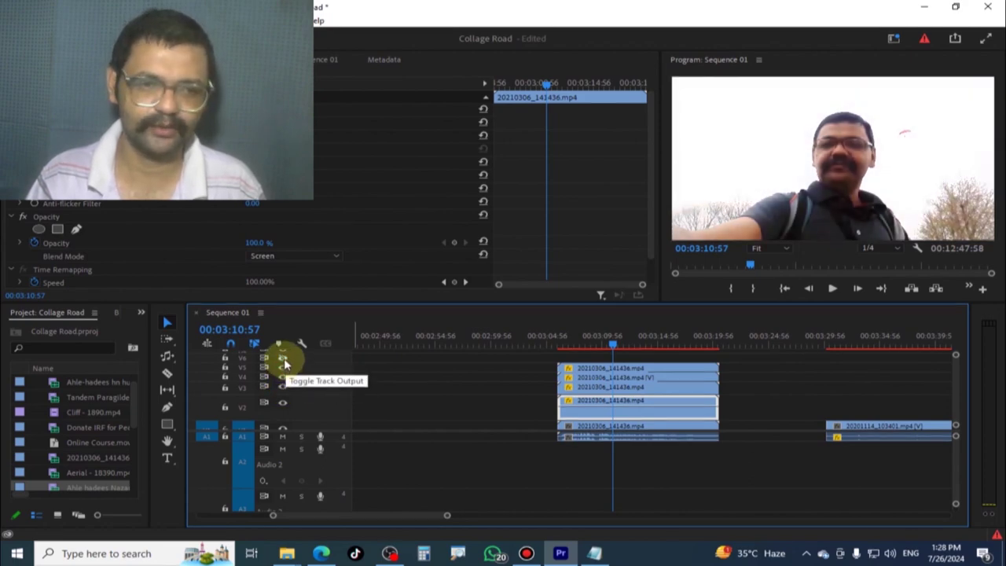
pyautogui.press('space')
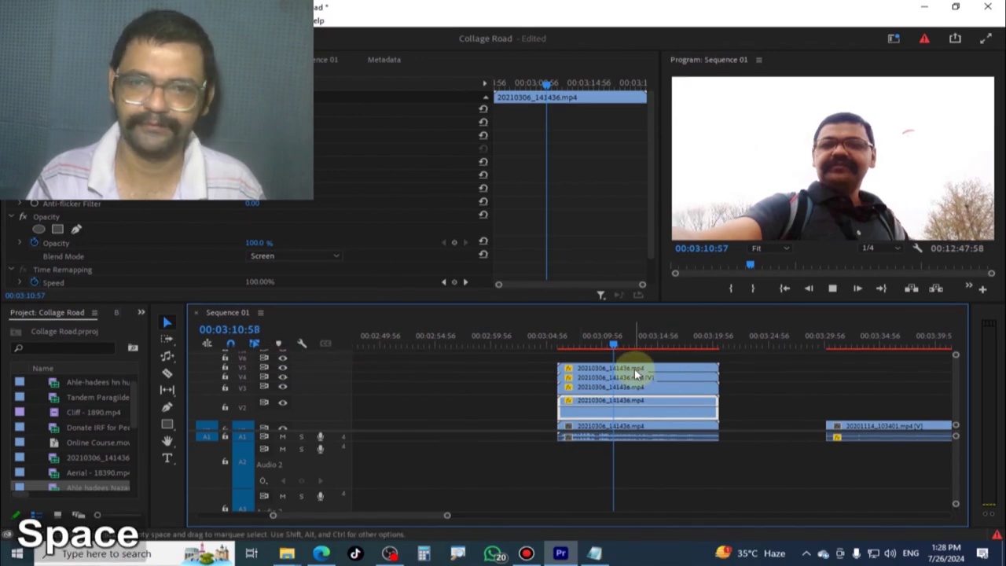
pyautogui.moveTo(620, 344)
pyautogui.mouseDown()
pyautogui.moveTo(677, 346)
pyautogui.moveTo(629, 366)
pyautogui.moveTo(662, 372)
pyautogui.mouseUp()
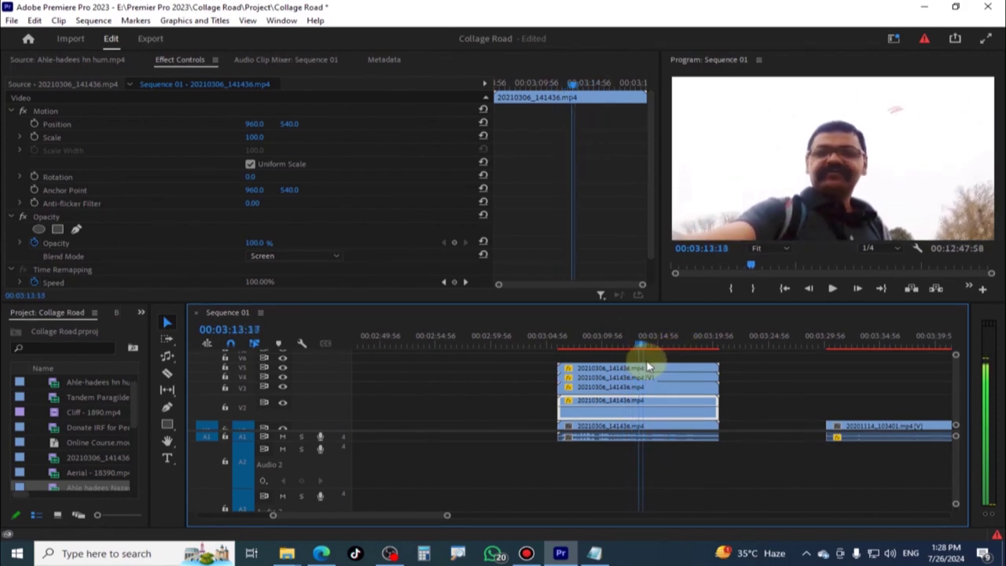
pyautogui.click(662, 371)
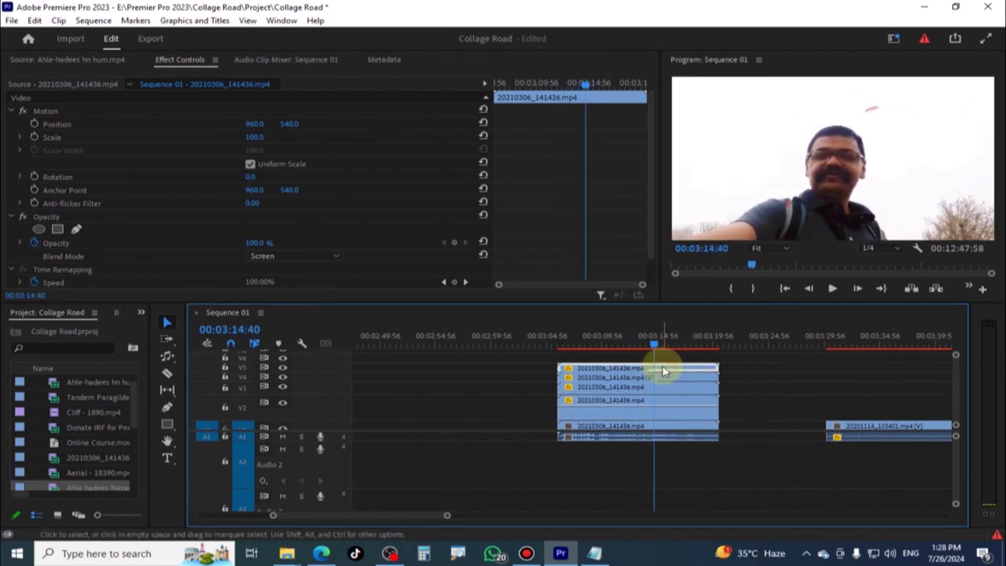
pyautogui.press('Delete')
pyautogui.hotkey('ctrl', 'z')
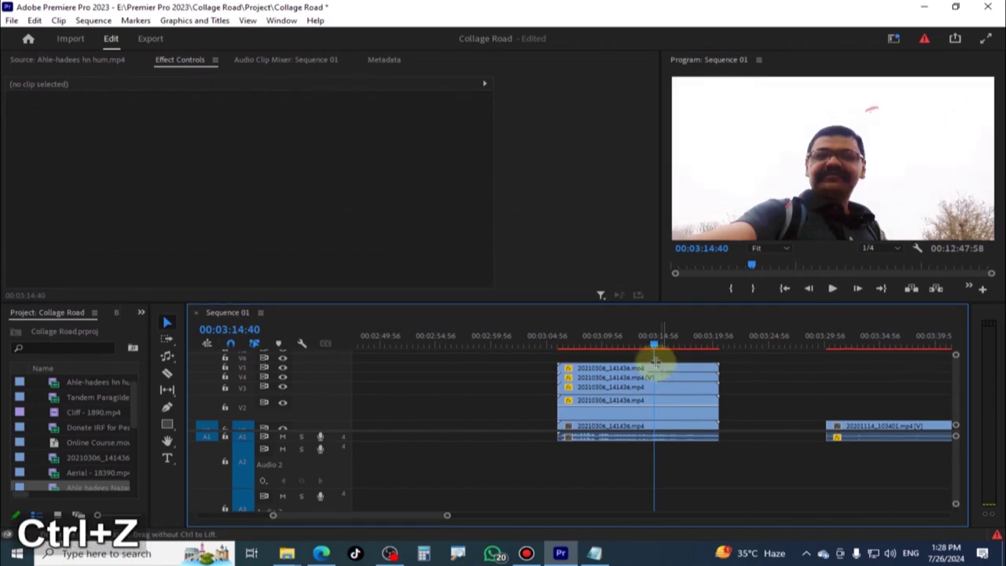
pyautogui.moveTo(670, 345); pyautogui.dragTo(664, 353)
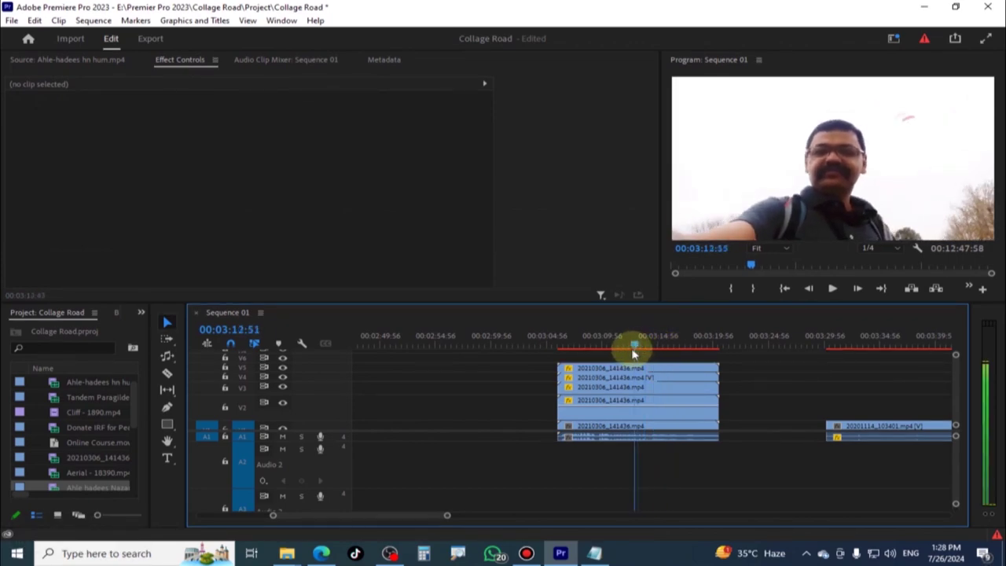